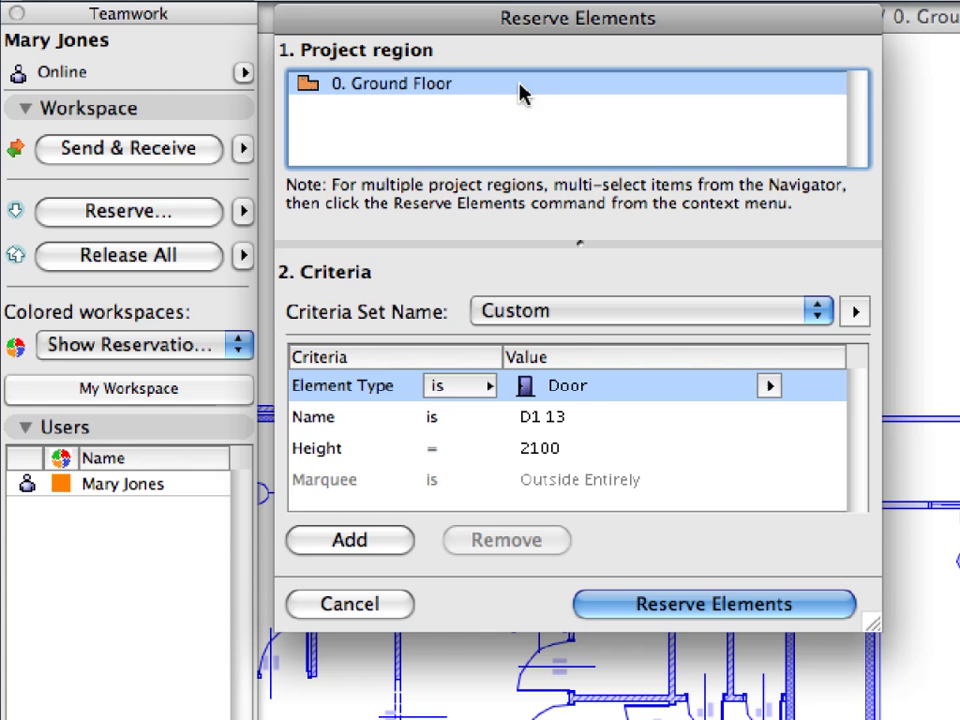
# Browse the criteria sets and reserve the already selected plan elements from the Teamwork palette.
pyautogui.click(815, 313)
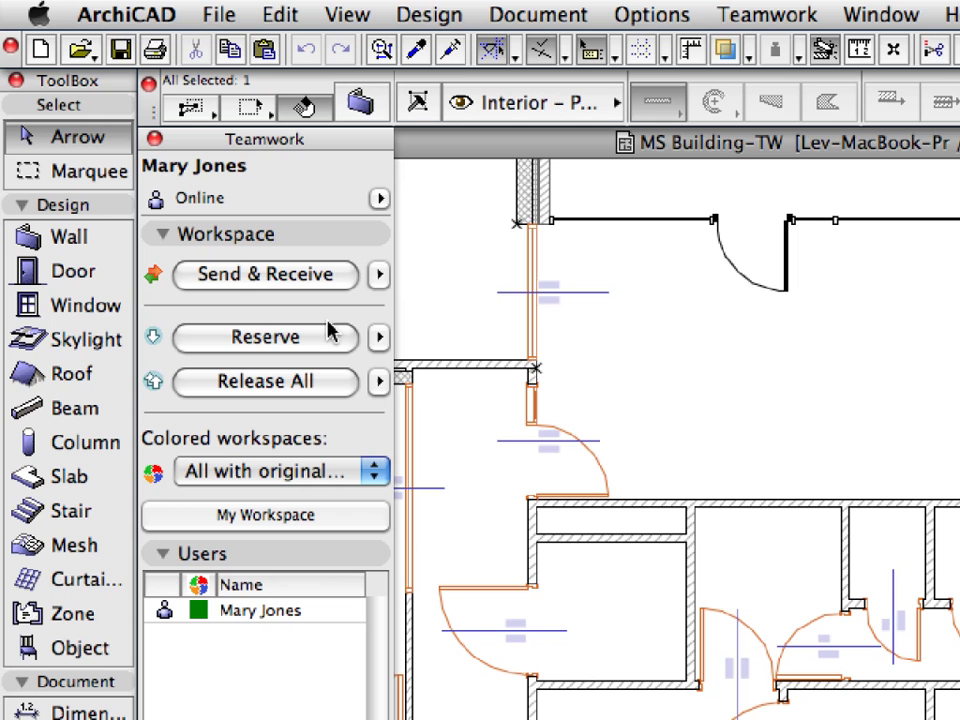
pyautogui.click(333, 348)
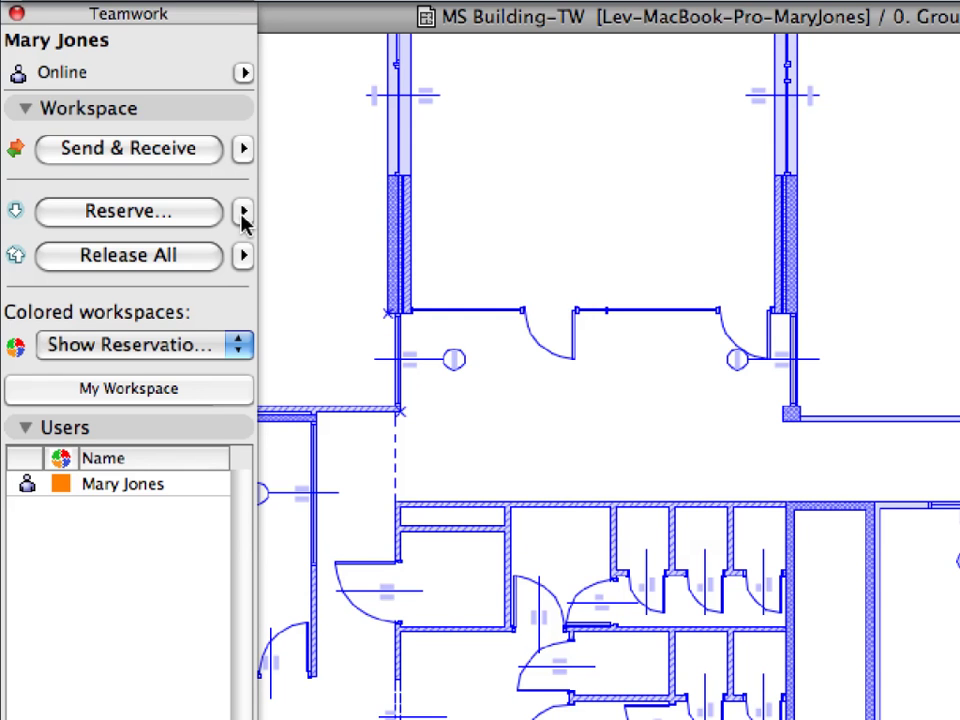
pyautogui.click(243, 212)
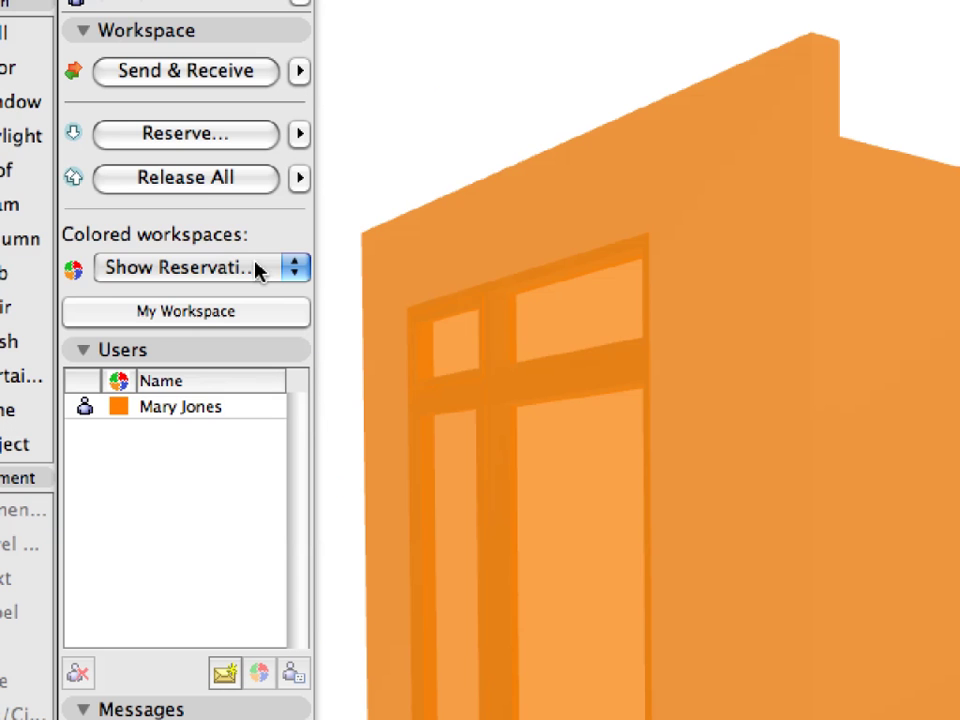
# Set the Colored workspaces popup to All with original Color.
pyautogui.click(293, 268)
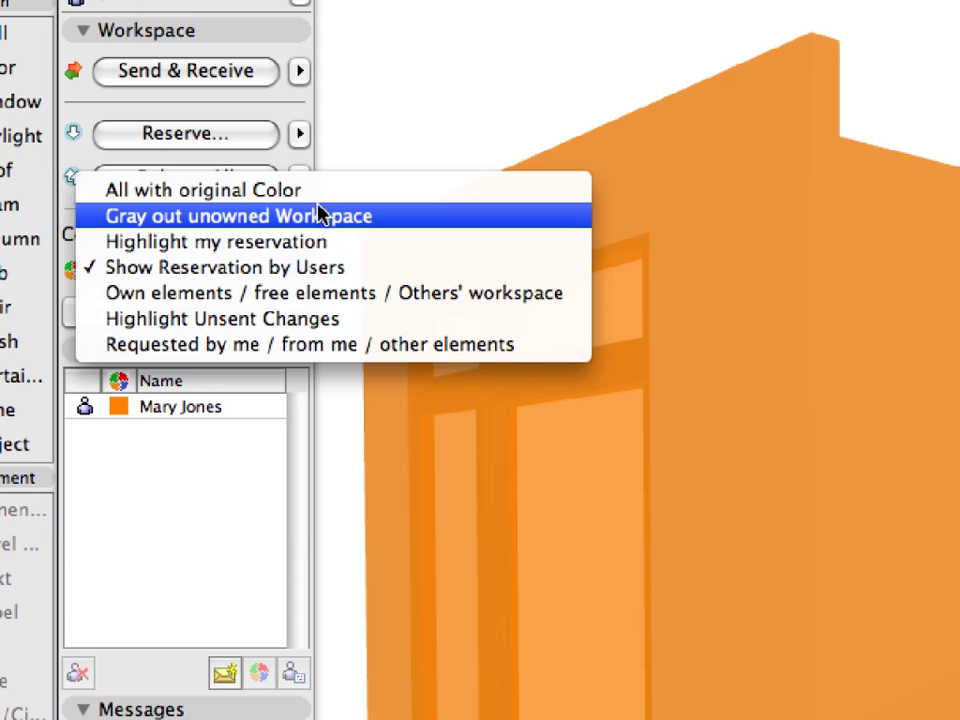
pyautogui.click(334, 199)
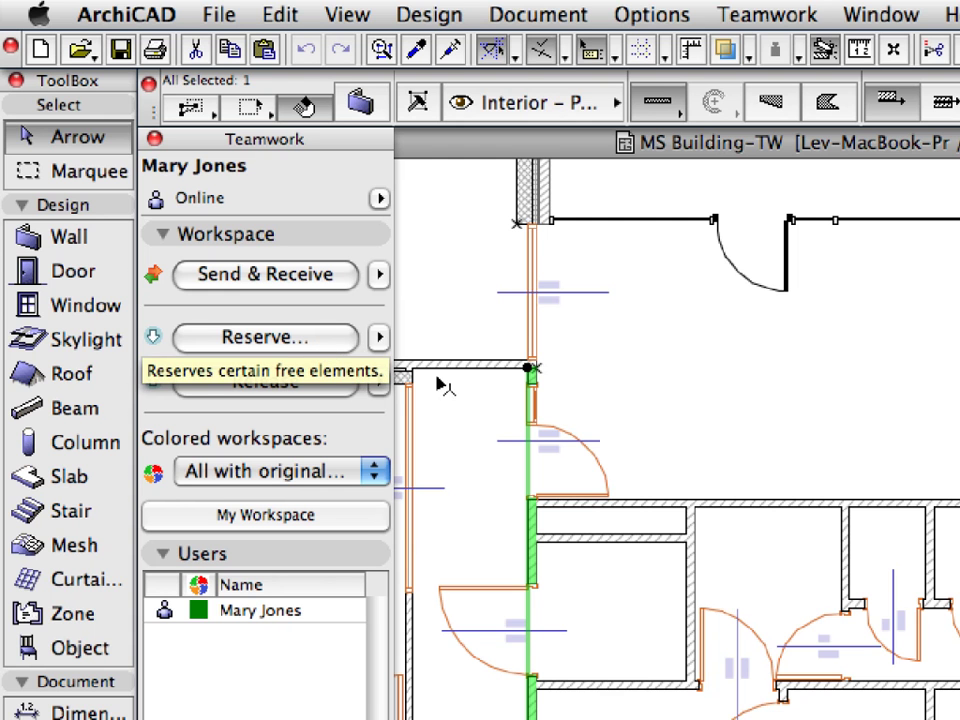
pyautogui.moveTo(530, 545)
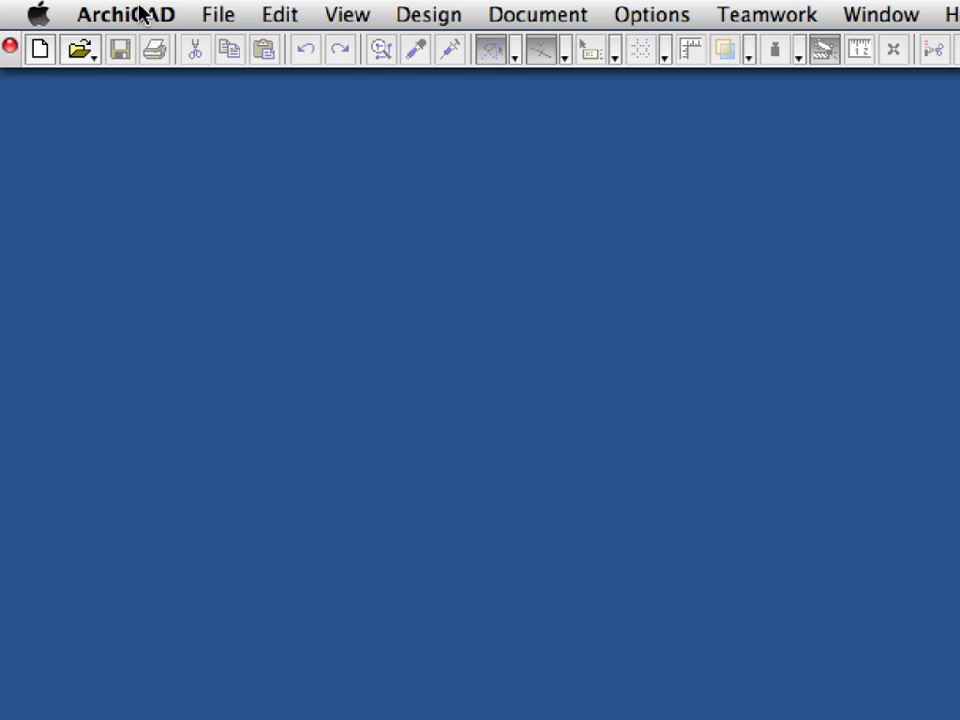
# Open the MS Building-TW Teamwork project from the File menu's recent projects list.
pyautogui.click(214, 13)
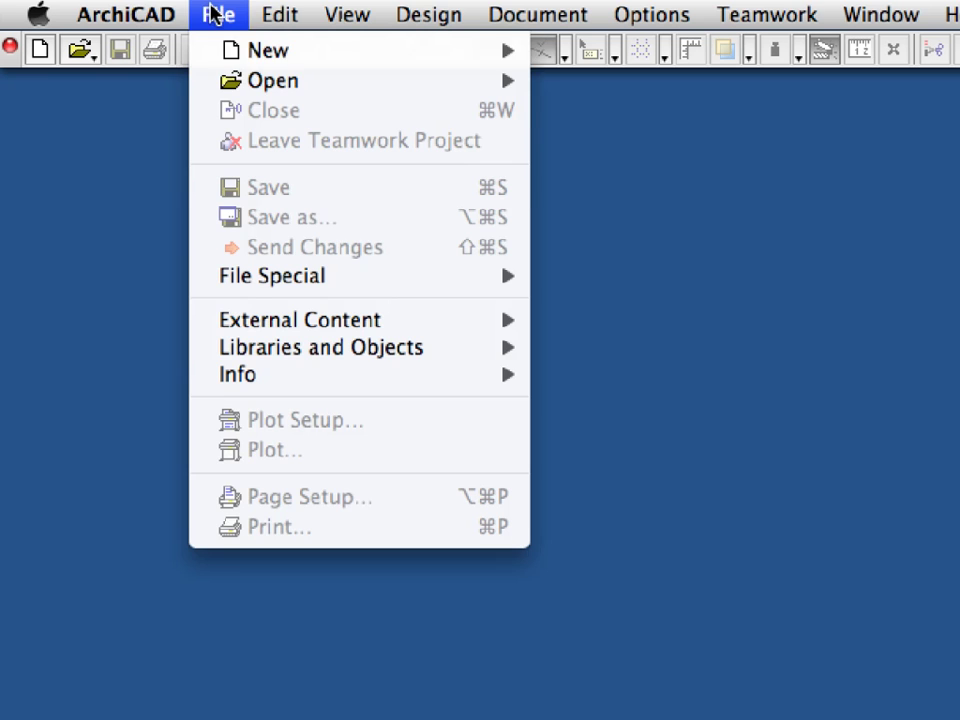
pyautogui.moveTo(330, 88)
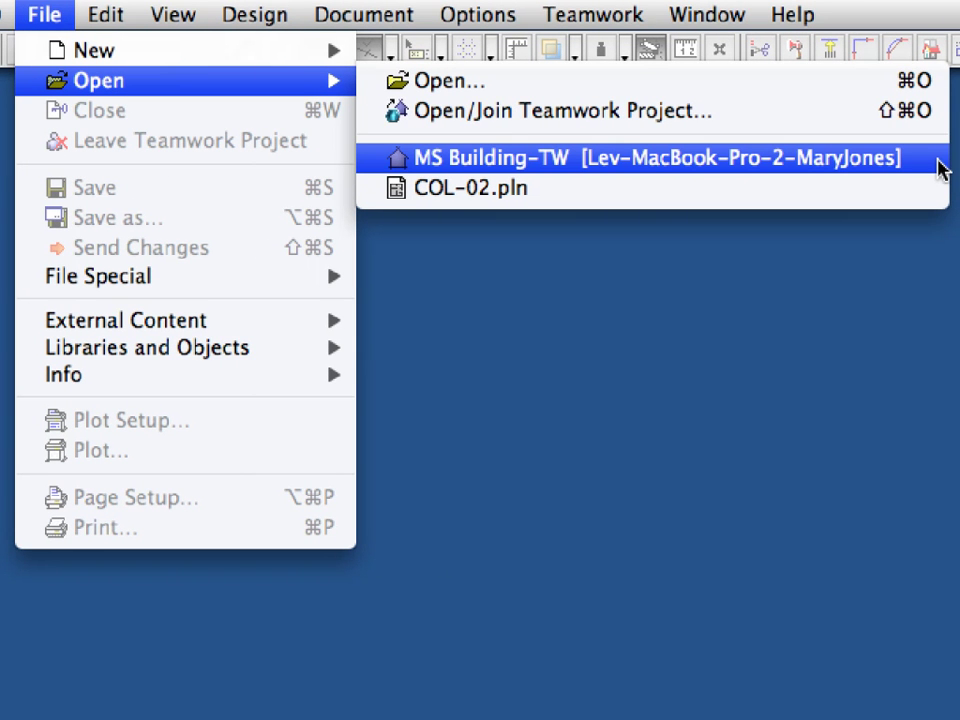
pyautogui.click(939, 161)
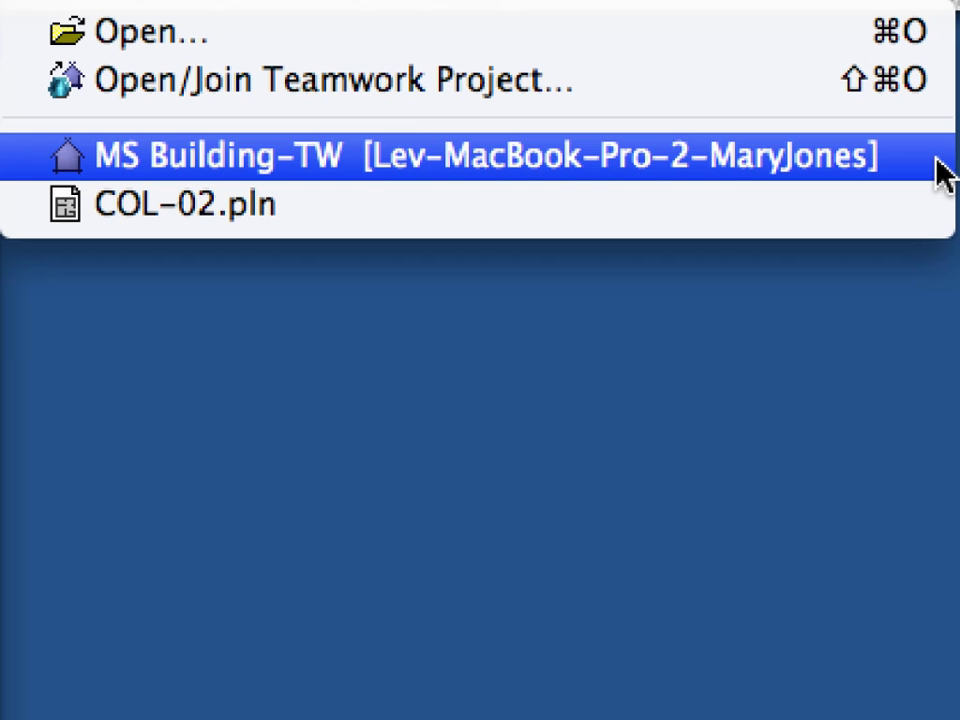
pyautogui.click(940, 175)
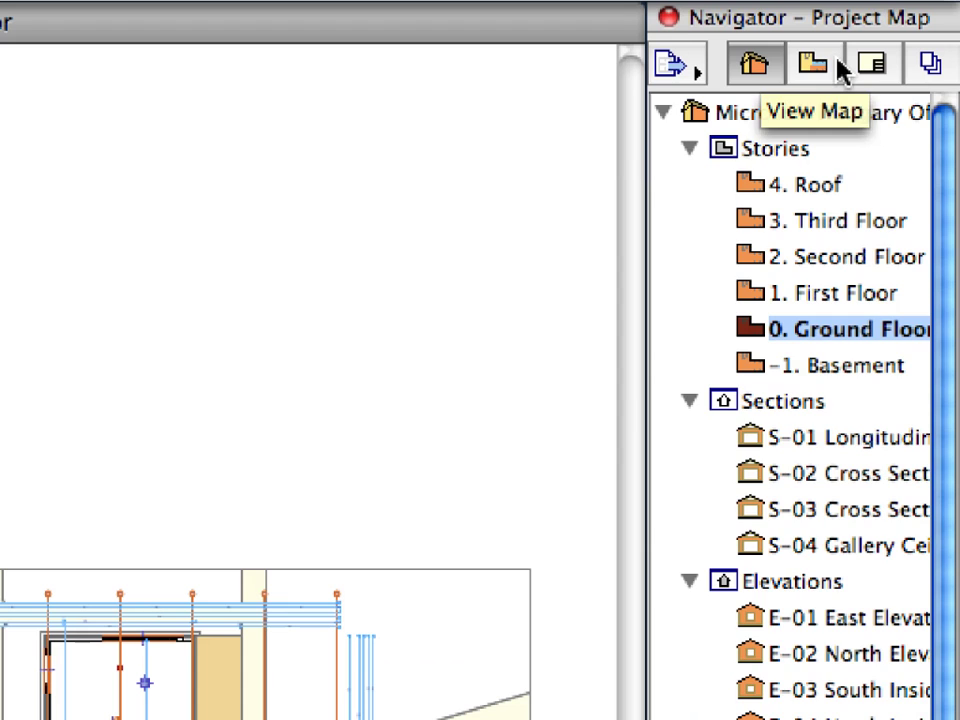
# Open view 3.1.1 Reservation-01 from the Chapter 03 folder in the Navigator View Map.
pyautogui.click(840, 68)
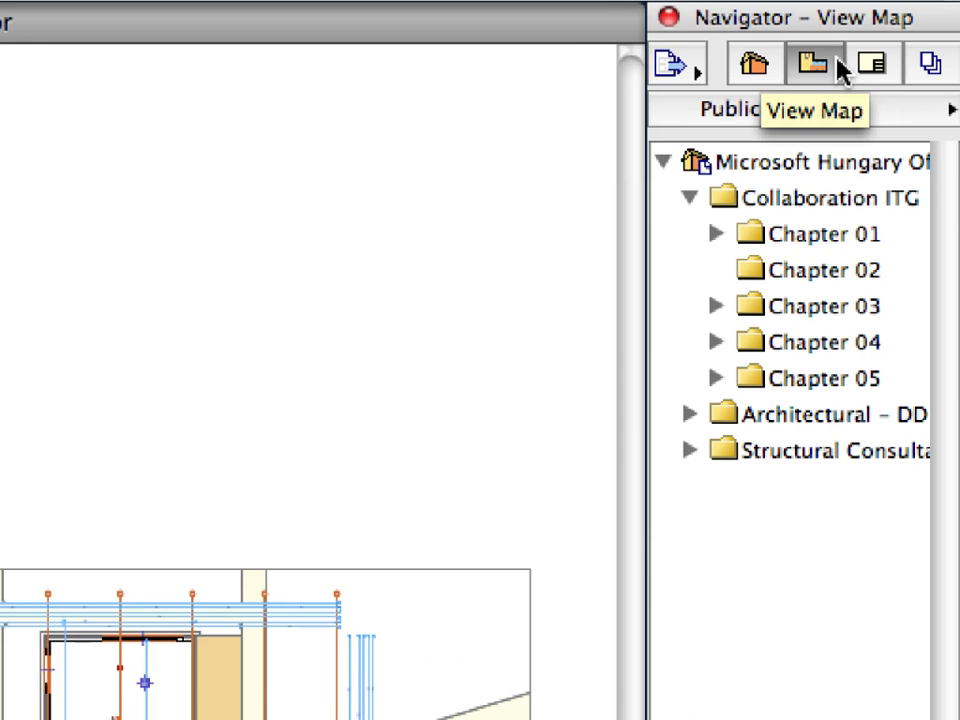
pyautogui.click(754, 312)
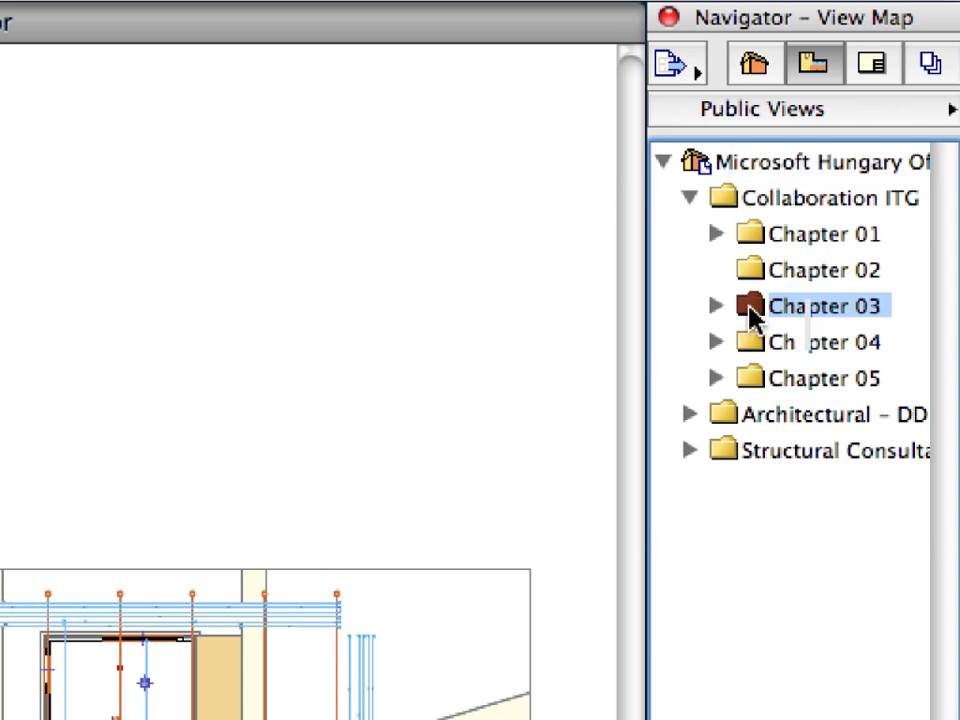
pyautogui.click(716, 307)
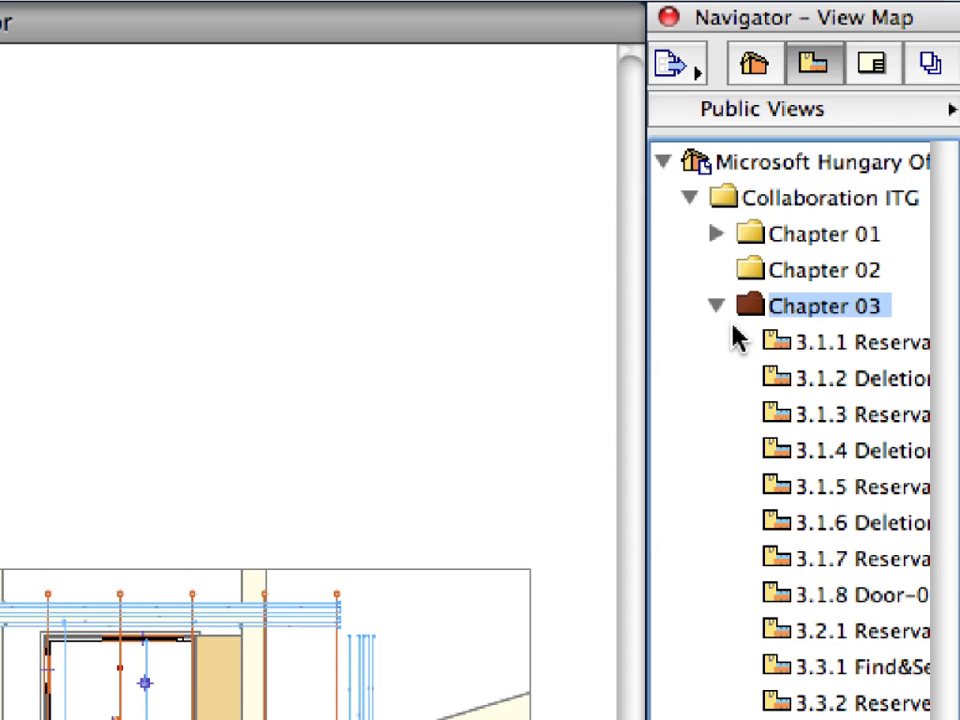
pyautogui.doubleClick(897, 352)
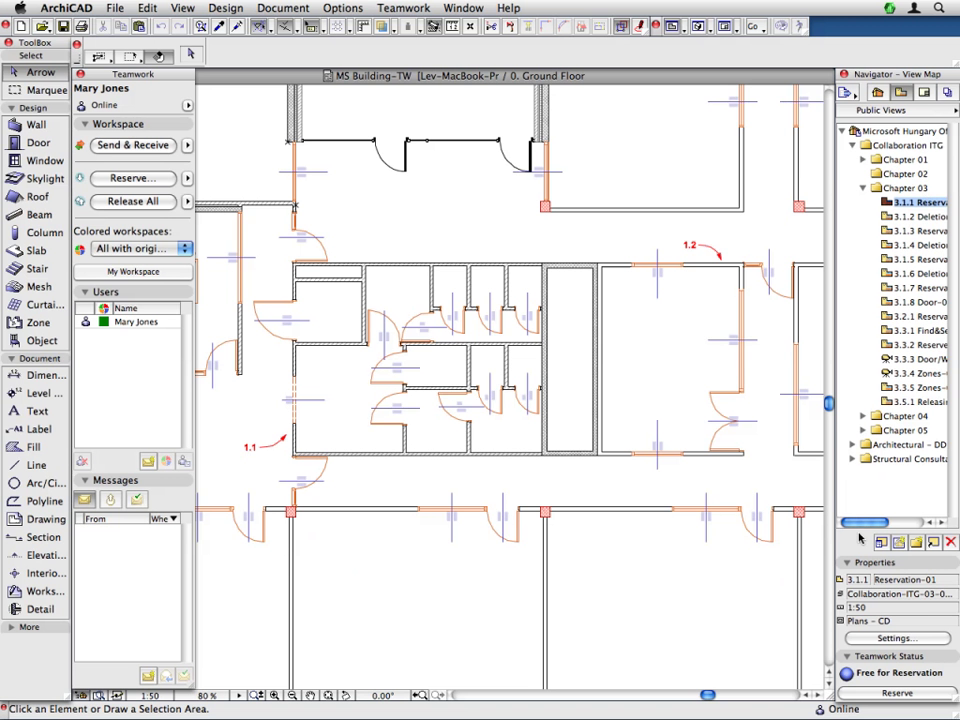
# Select wall 1.1, the 100-thick Masonry Block partition left of the toilet block.
pyautogui.moveTo(865, 523); pyautogui.dragTo(878, 523)
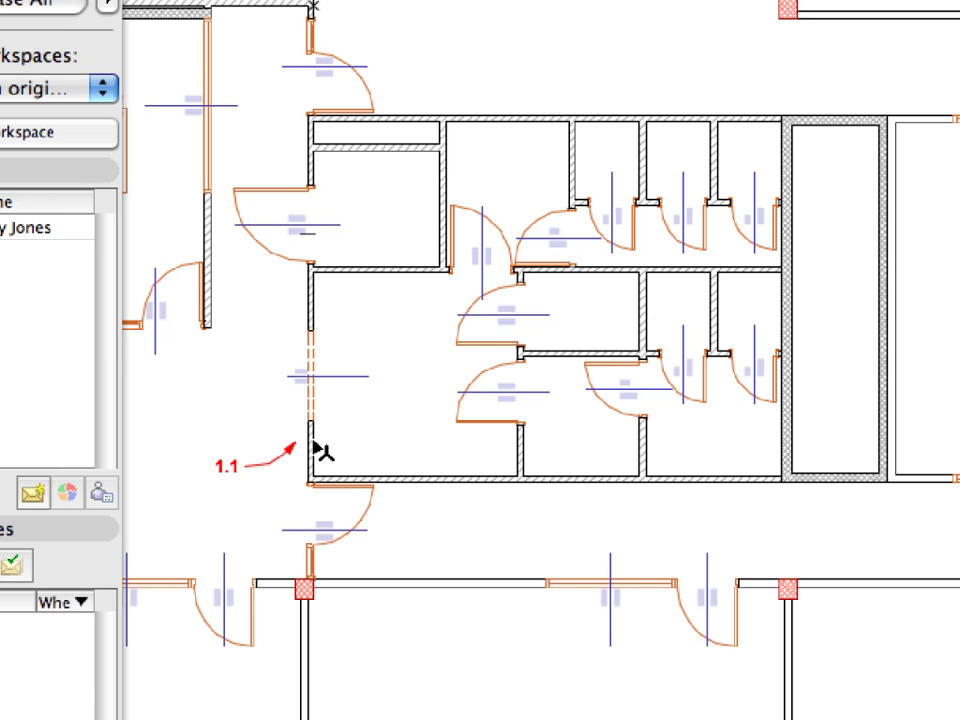
pyautogui.moveTo(318, 450)
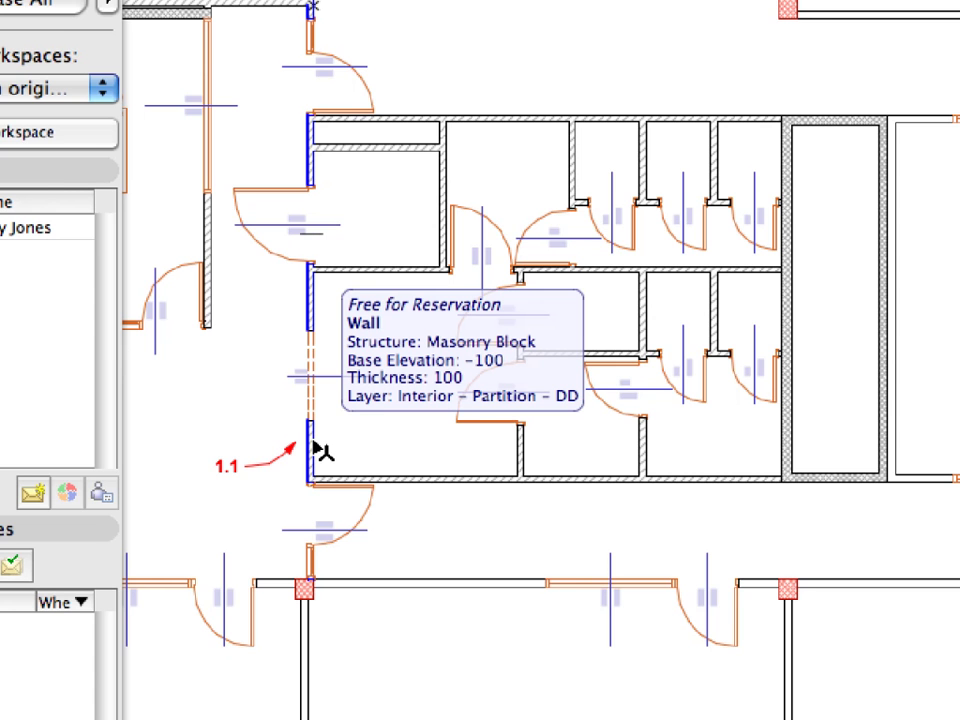
pyautogui.click(317, 450)
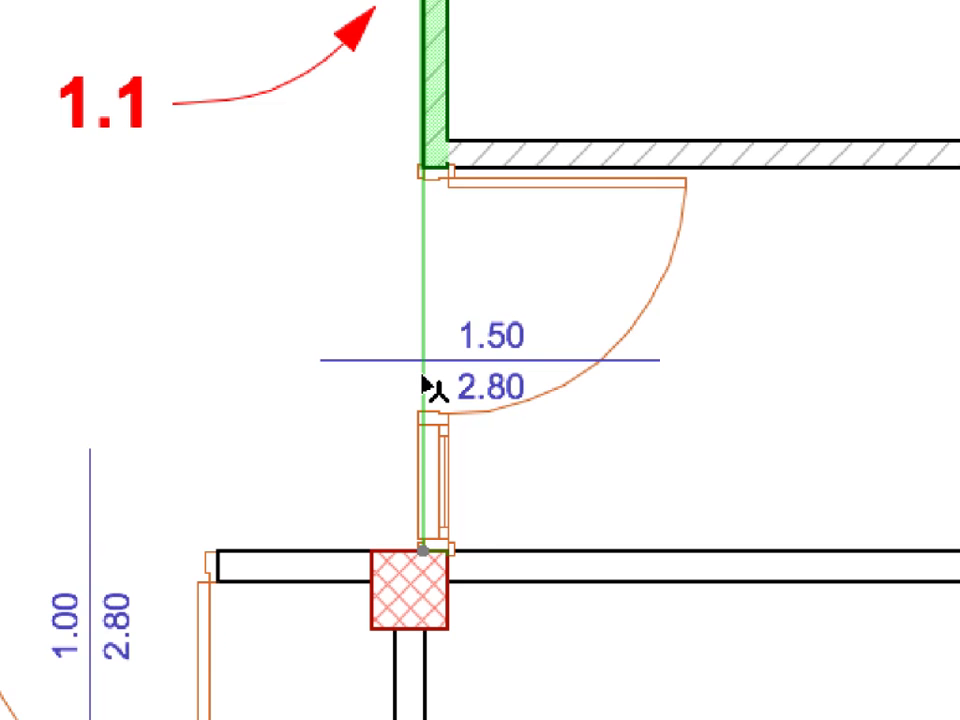
pyautogui.moveTo(428, 387)
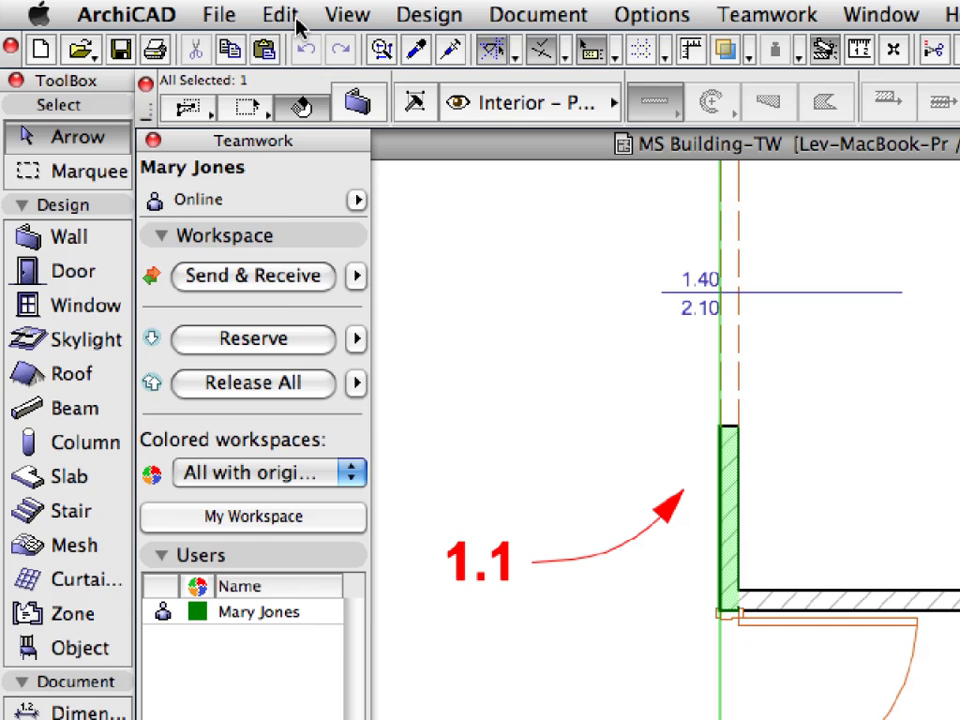
pyautogui.click(281, 14)
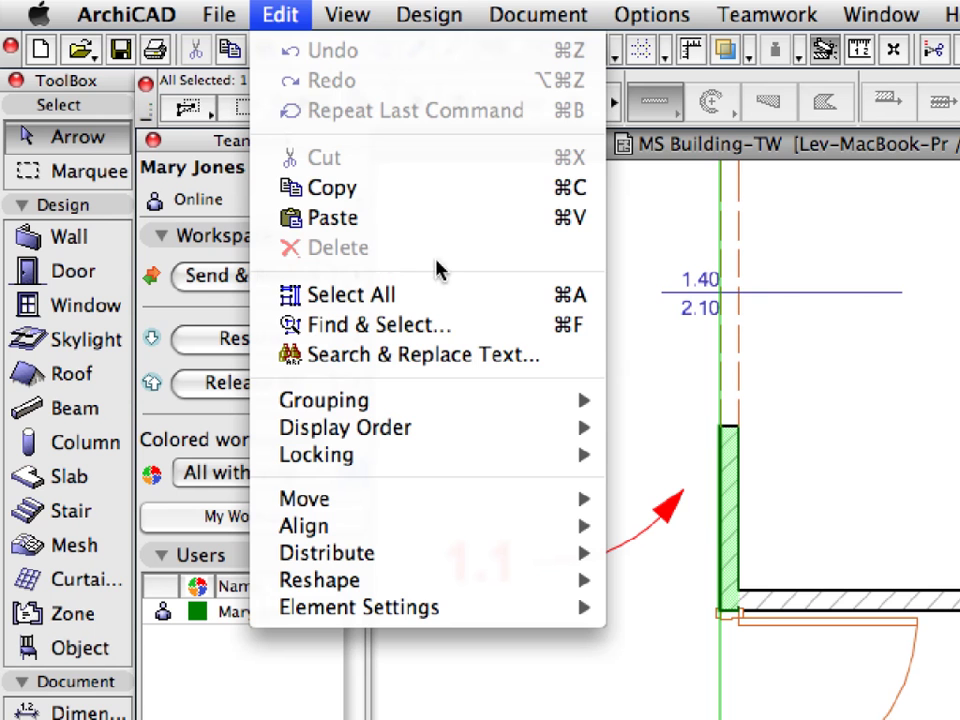
pyautogui.click(668, 353)
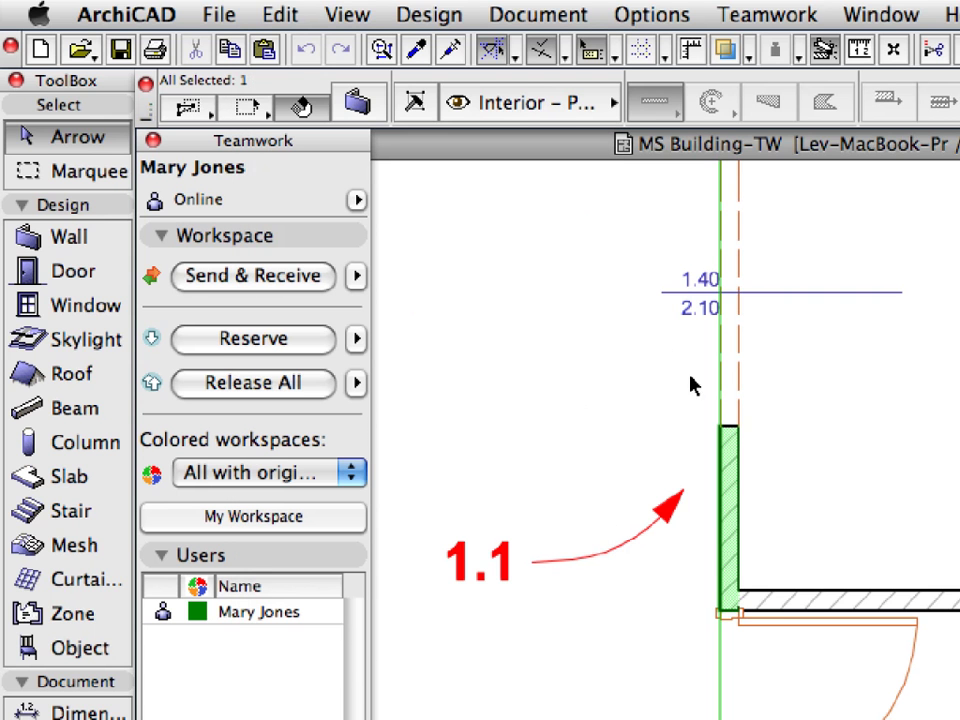
pyautogui.moveTo(729, 408)
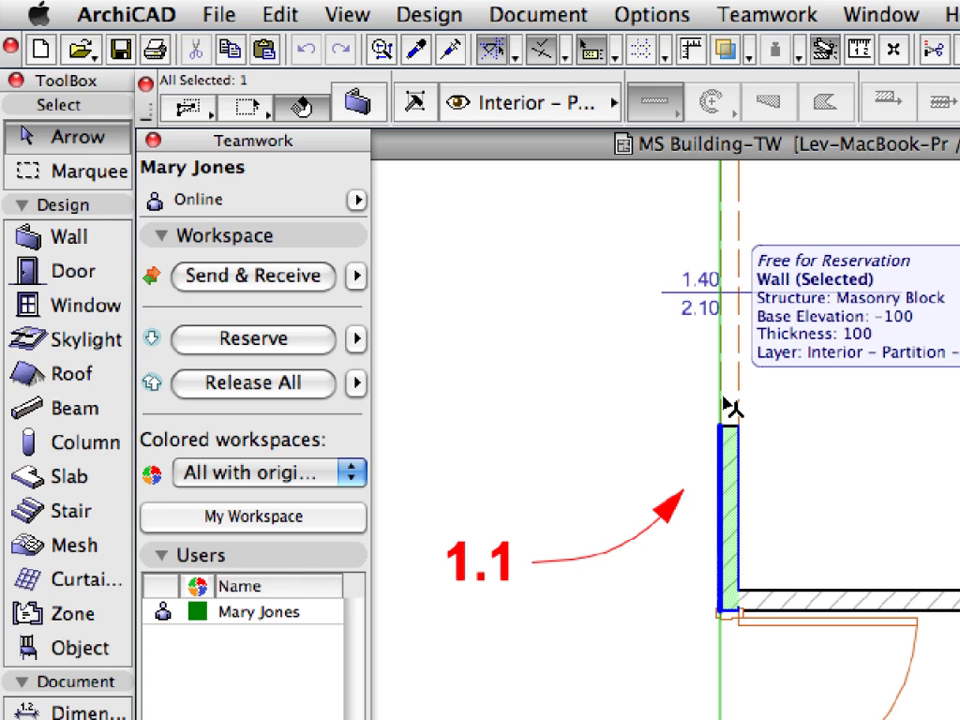
pyautogui.press('Escape')
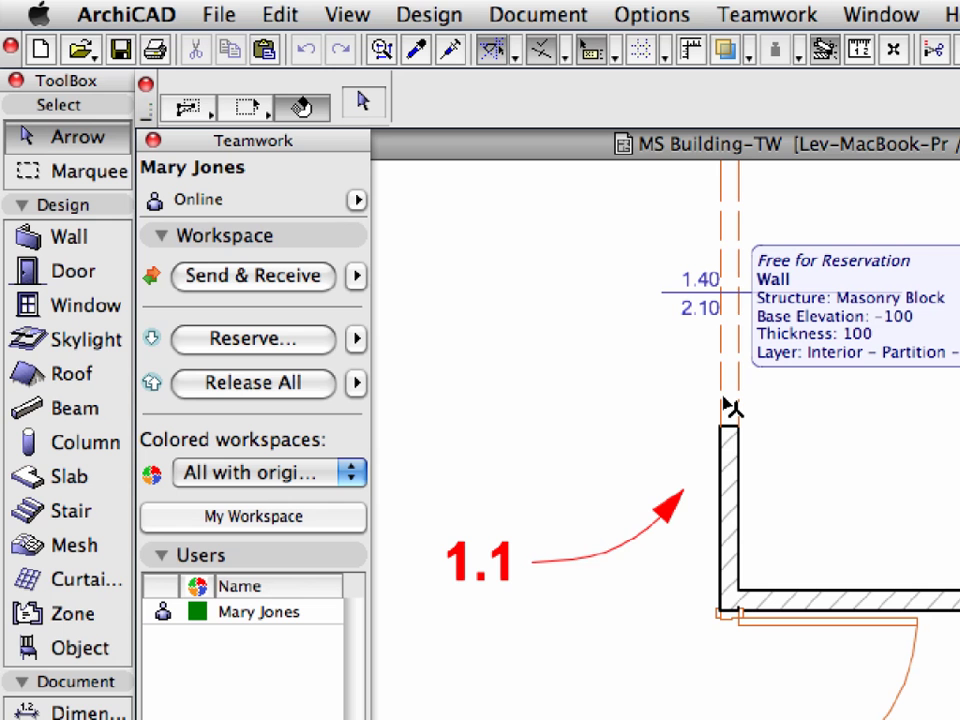
pyautogui.click(729, 406)
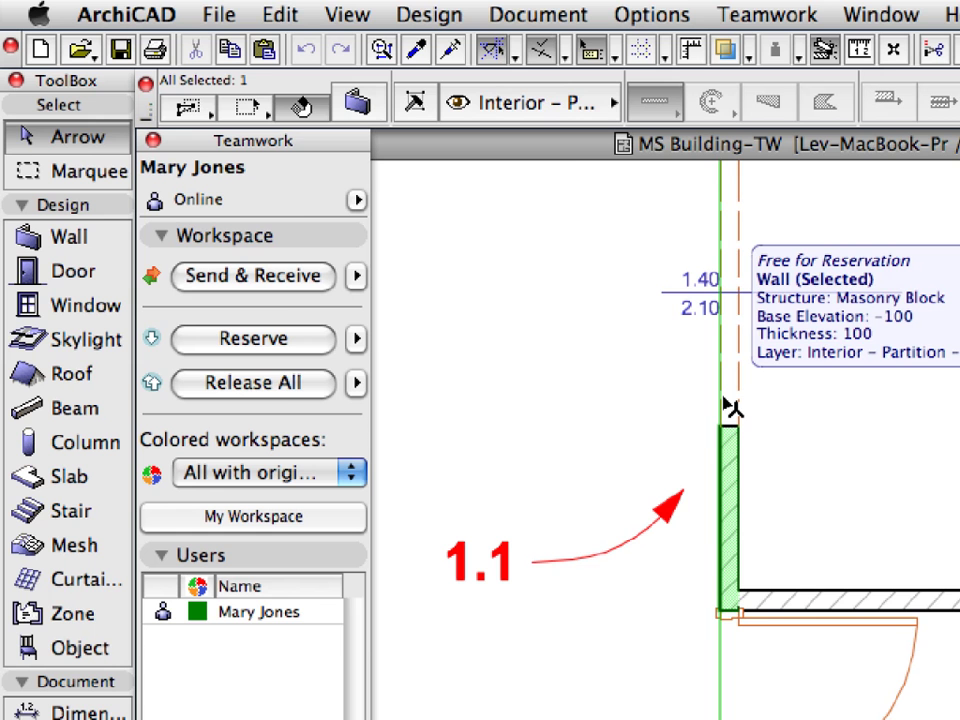
pyautogui.click(292, 14)
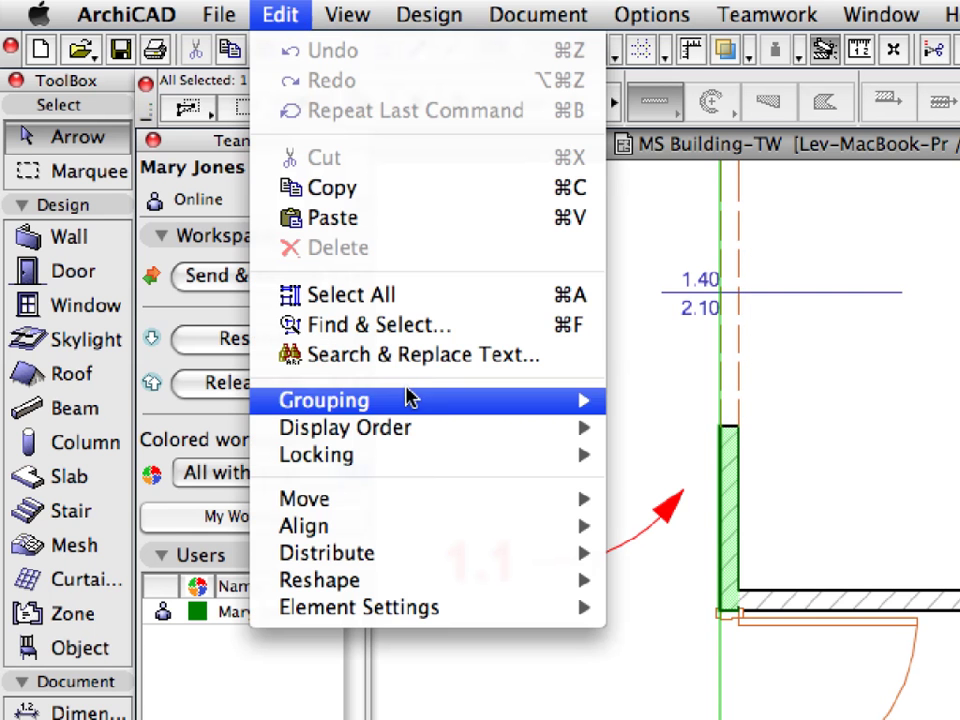
pyautogui.moveTo(448, 497)
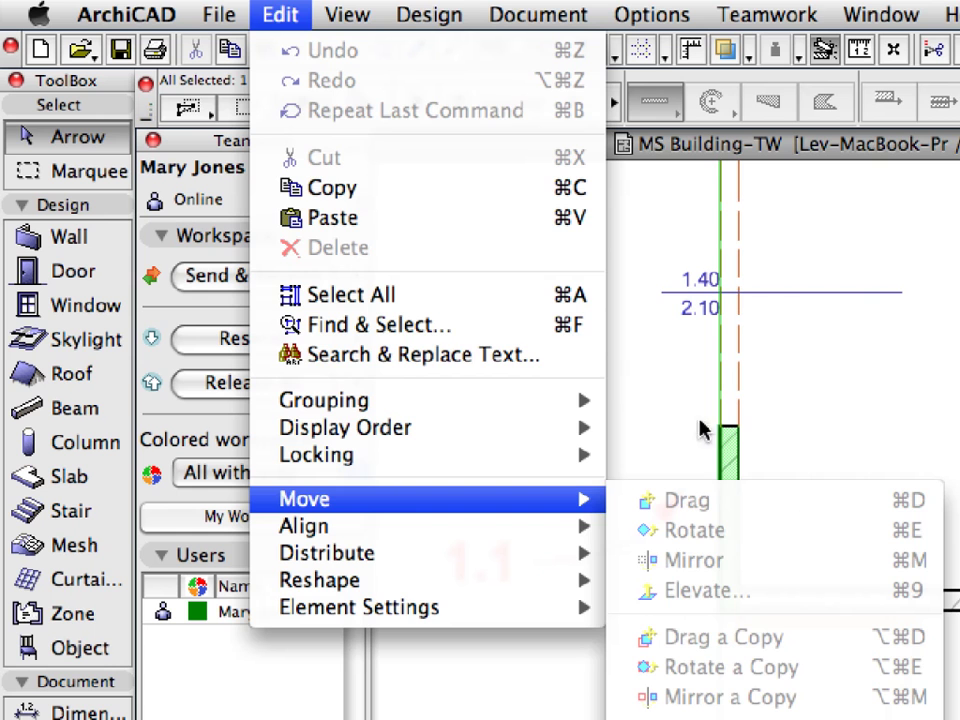
pyautogui.click(645, 400)
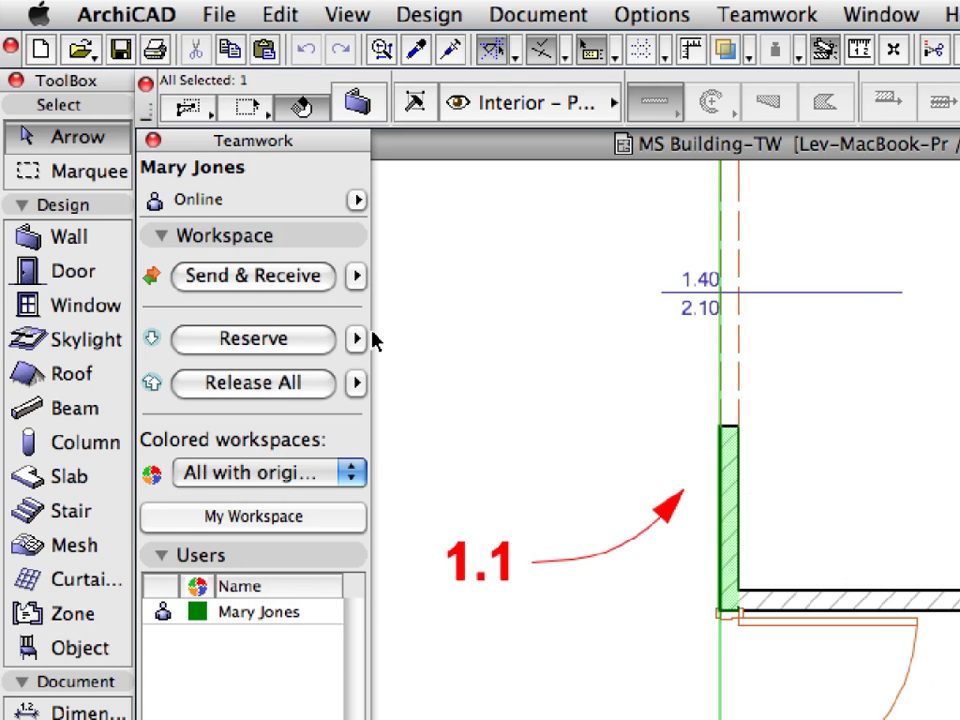
# Reserve wall 1.1 and confirm Delete is now enabled in the Edit menu.
pyautogui.click(325, 342)
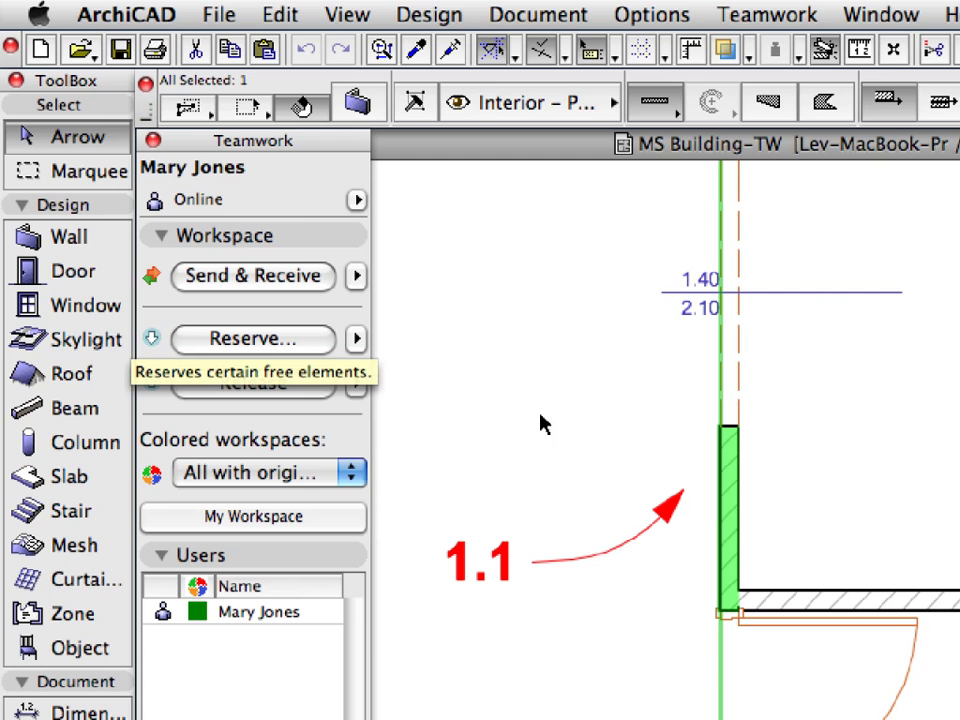
pyautogui.moveTo(731, 681); pyautogui.dragTo(709, 407, button='middle')
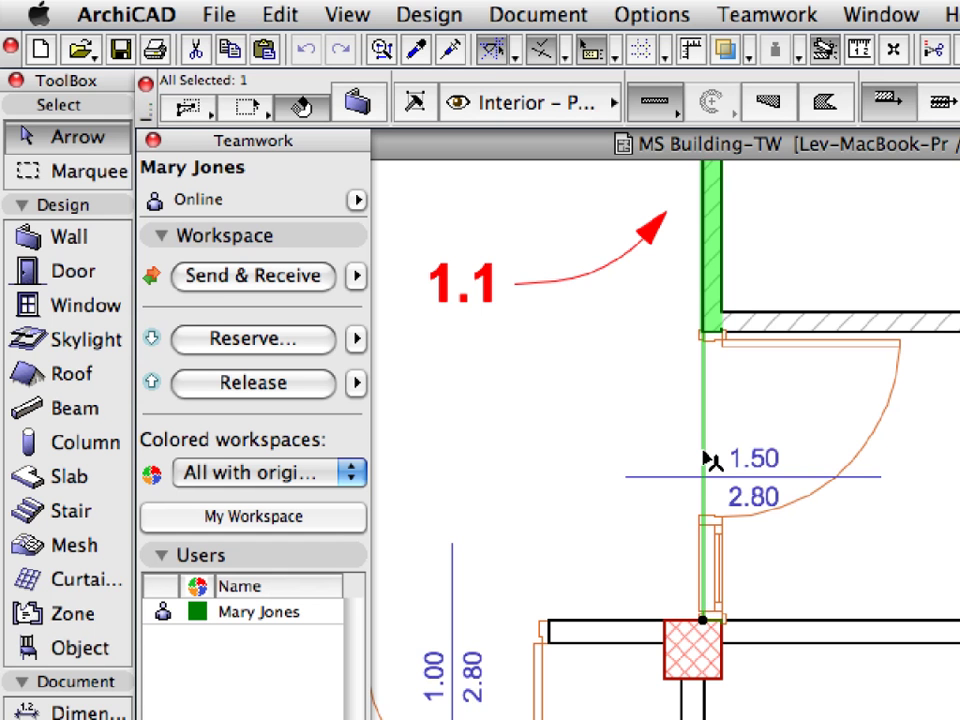
pyautogui.moveTo(709, 459)
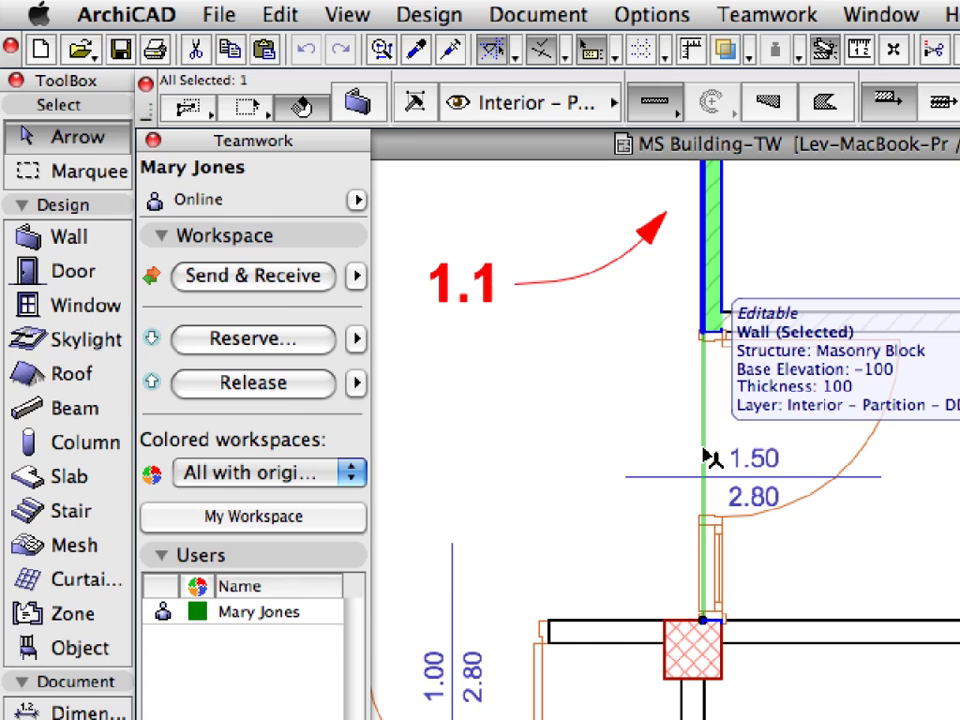
pyautogui.click(290, 16)
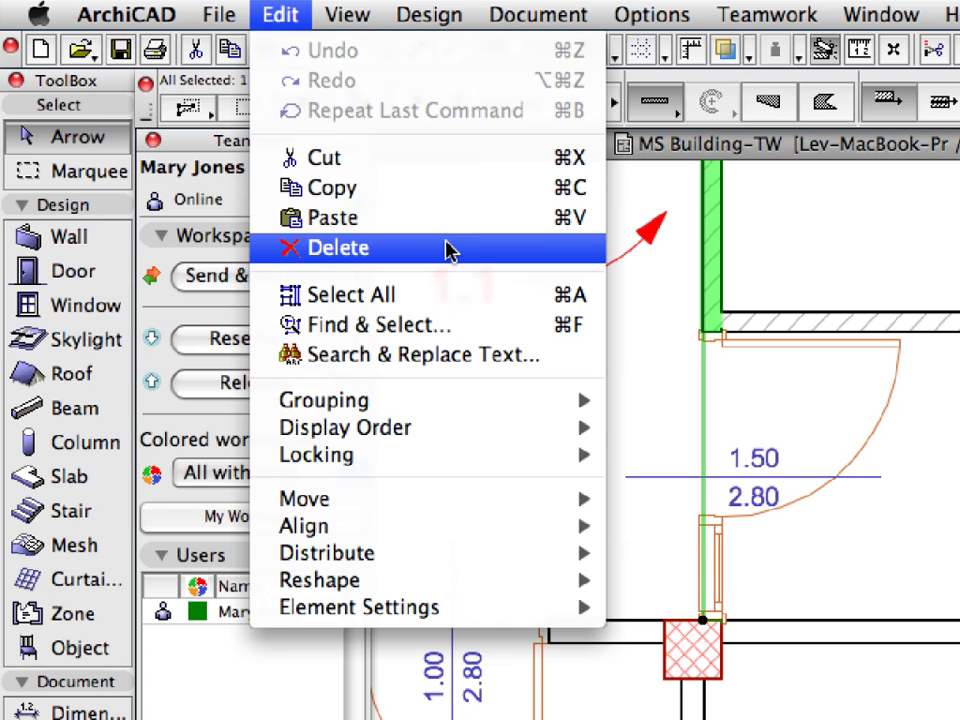
pyautogui.moveTo(500, 497)
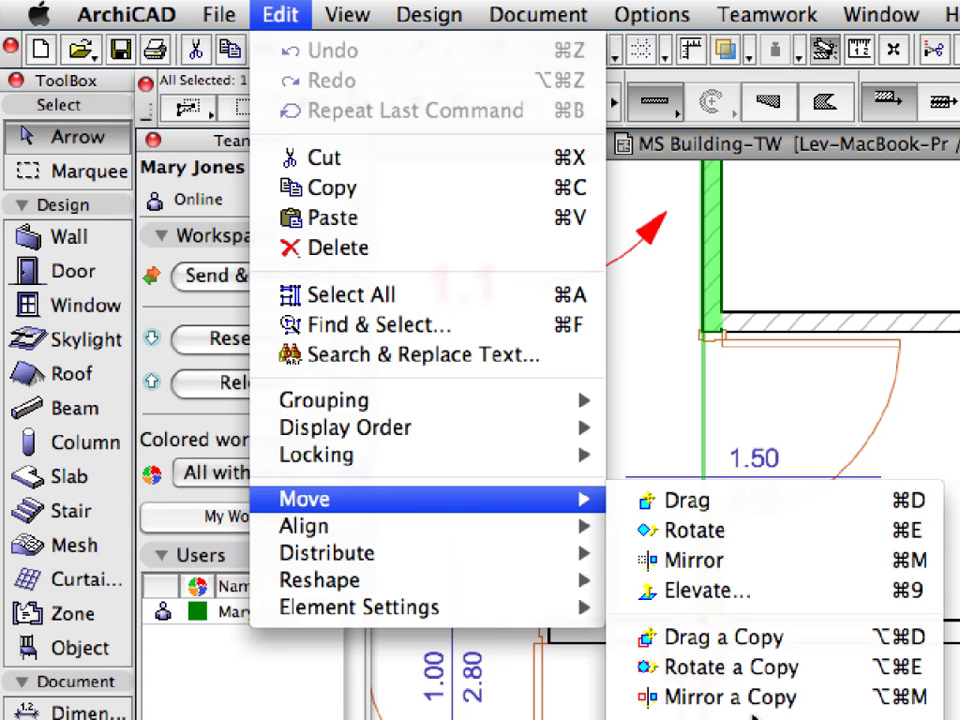
# Reserve the 120-thick Air Space partition wall at marker 1.2, then deselect it.
pyautogui.click(669, 396)
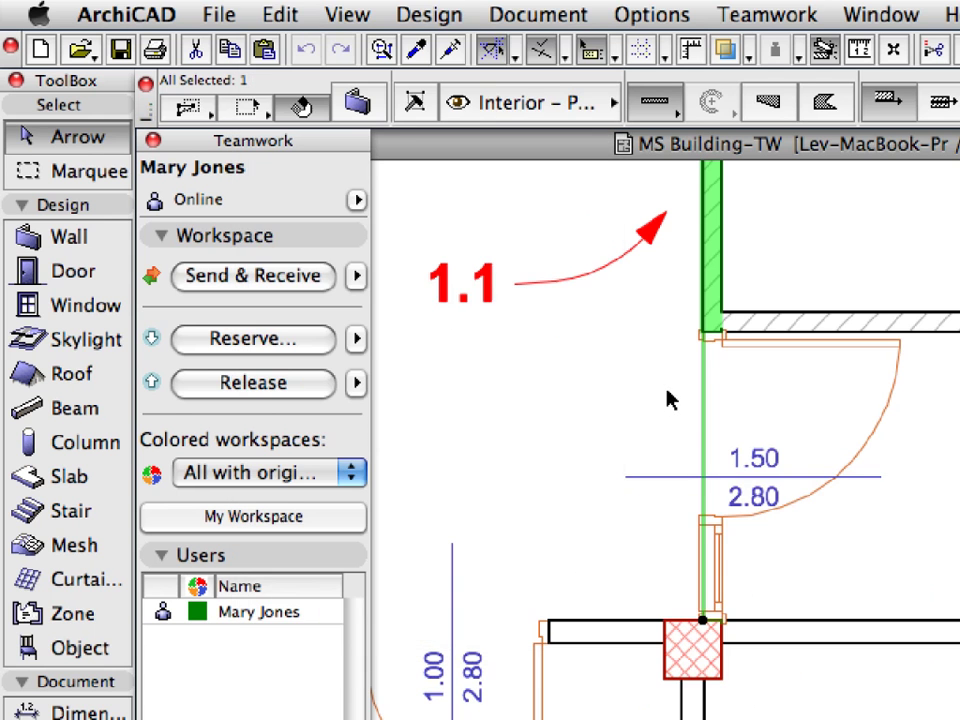
pyautogui.press('Escape')
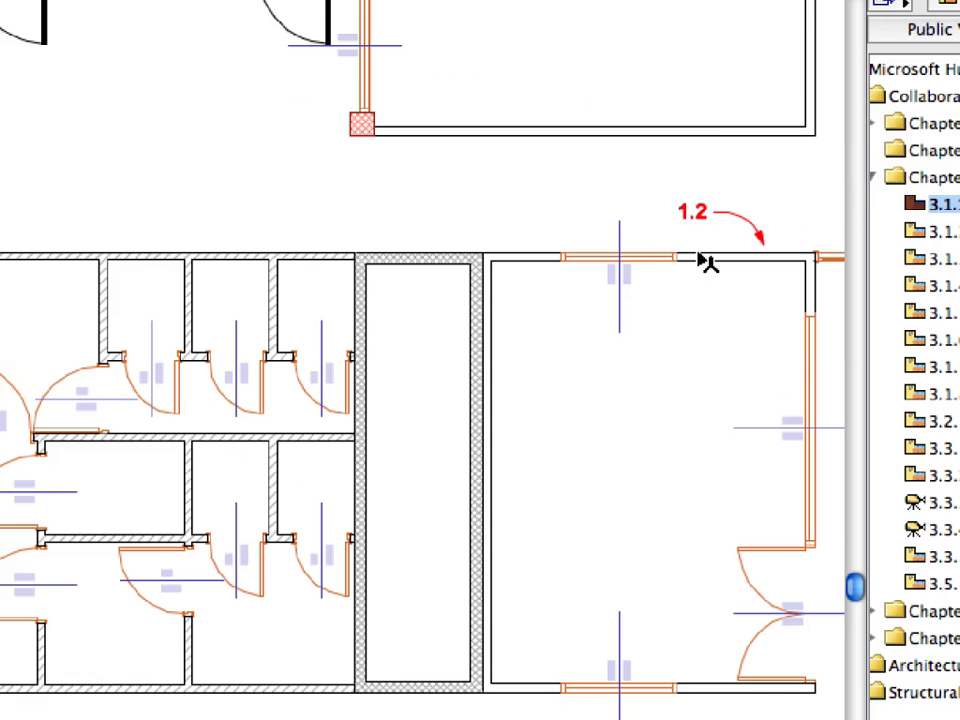
pyautogui.moveTo(707, 262)
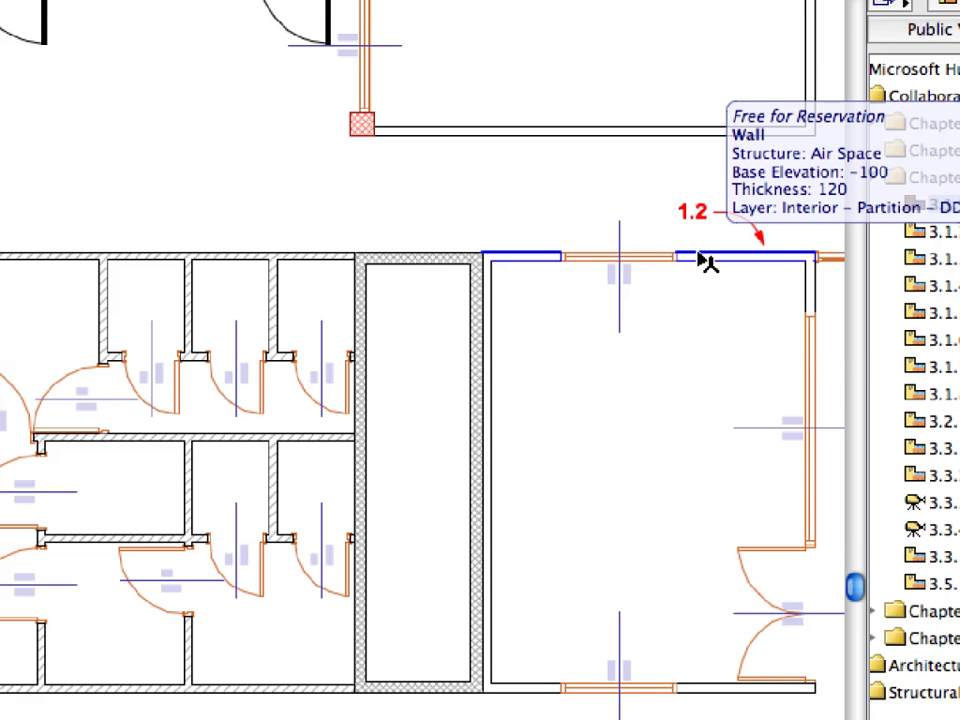
pyautogui.click(707, 262)
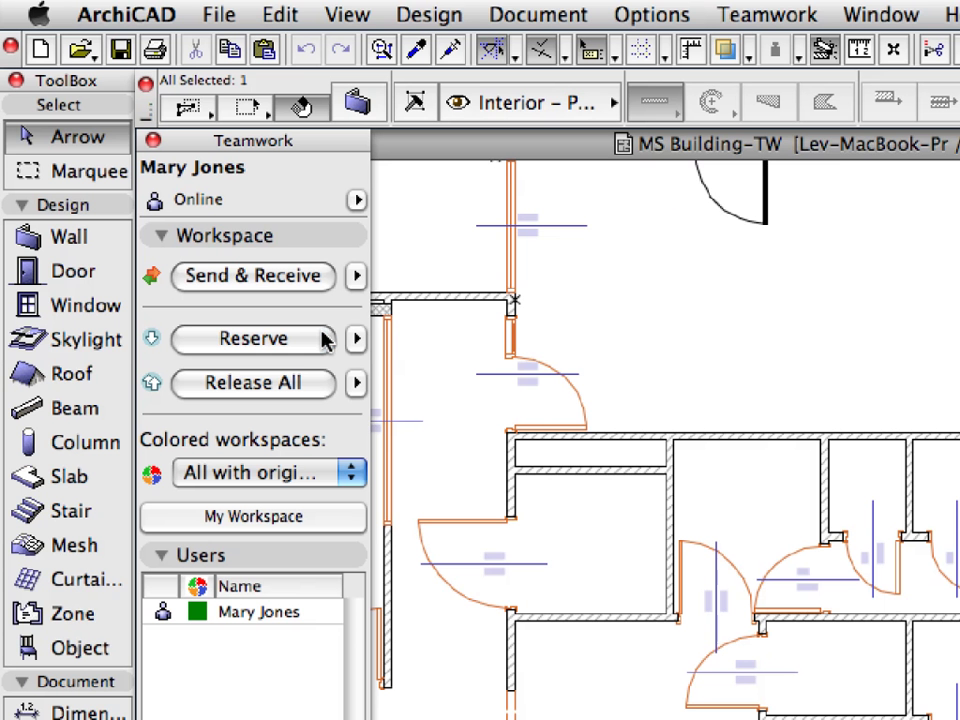
pyautogui.click(326, 337)
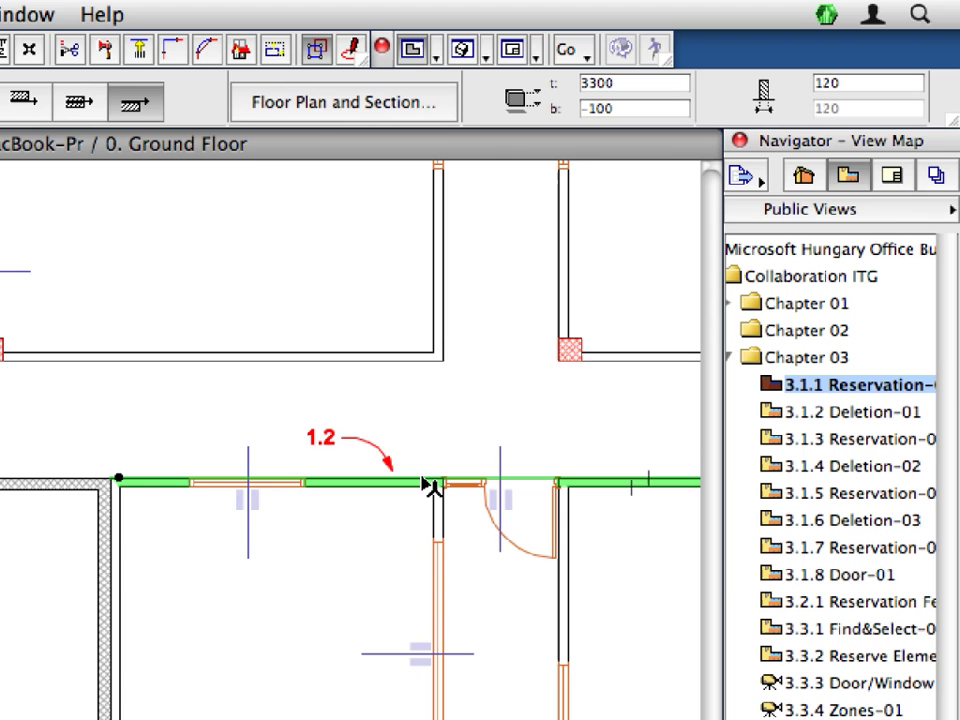
pyautogui.moveTo(428, 485)
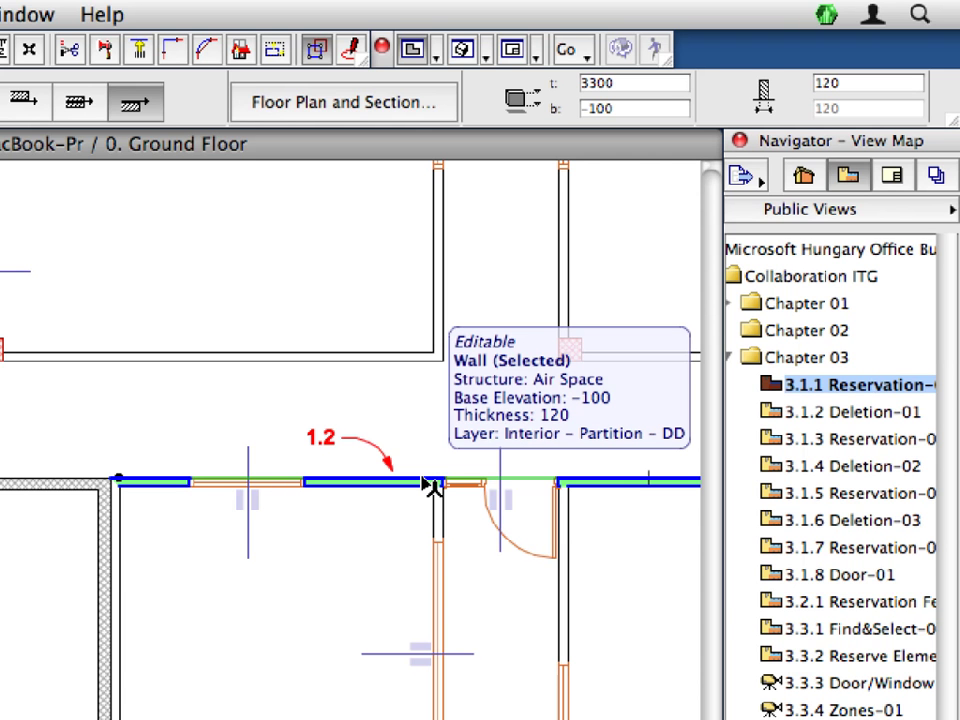
pyautogui.click(426, 452)
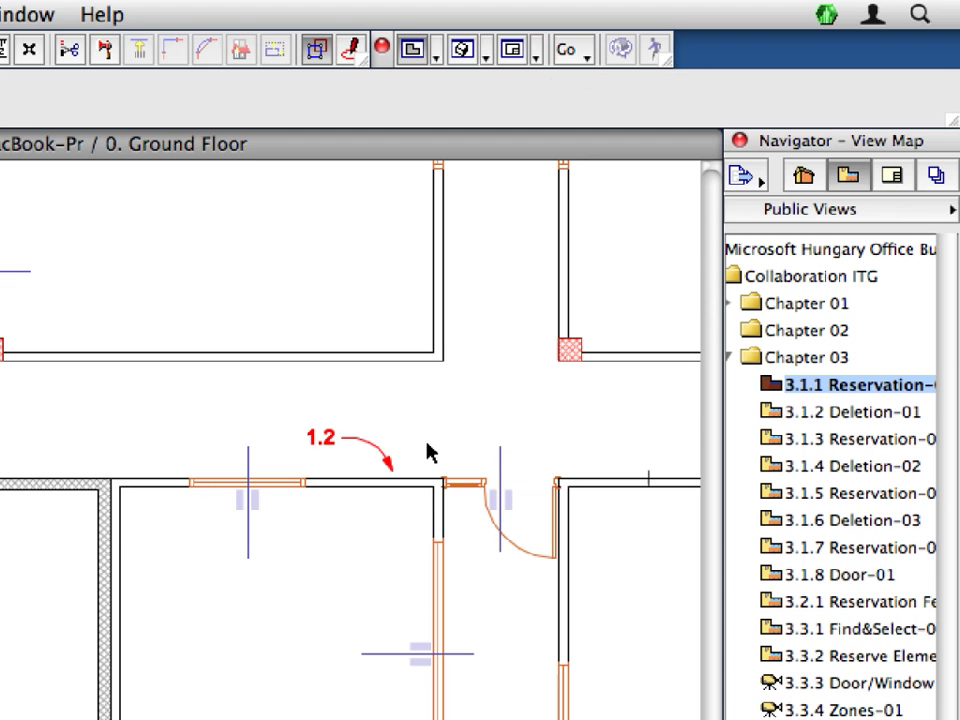
# Bring up area 2.1 on the Ground Floor through view 3.1.2 Deletion-01 in the View Map.
pyautogui.doubleClick(840, 420)
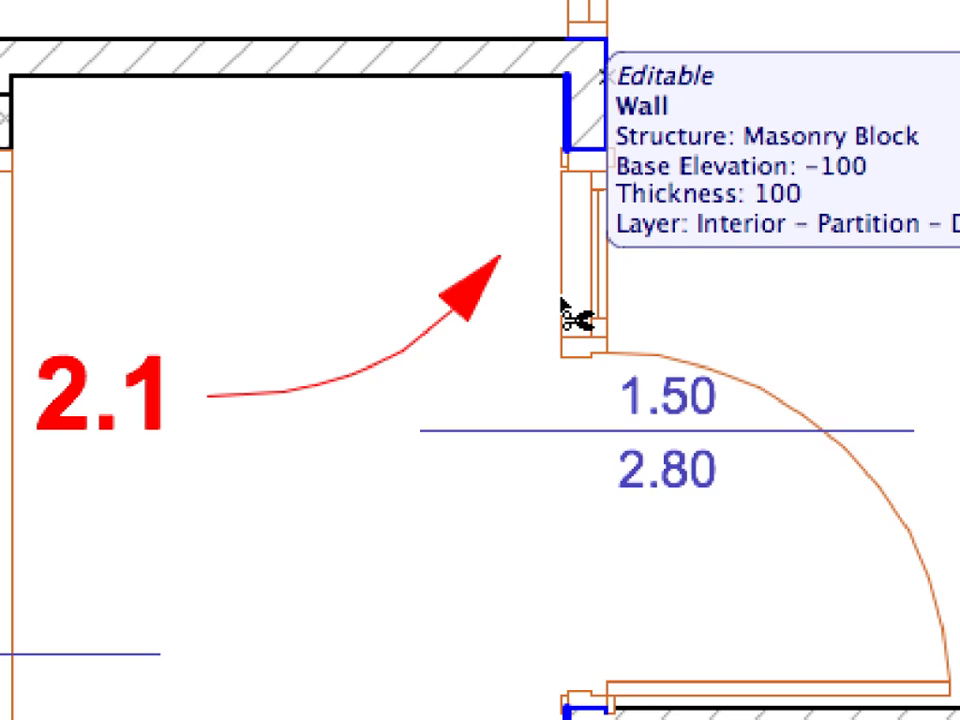
# Trim the wall segment and door at 2.1, then those at 2.2.
pyautogui.keyDown('super'); pyautogui.click(563, 312); pyautogui.keyUp('super')
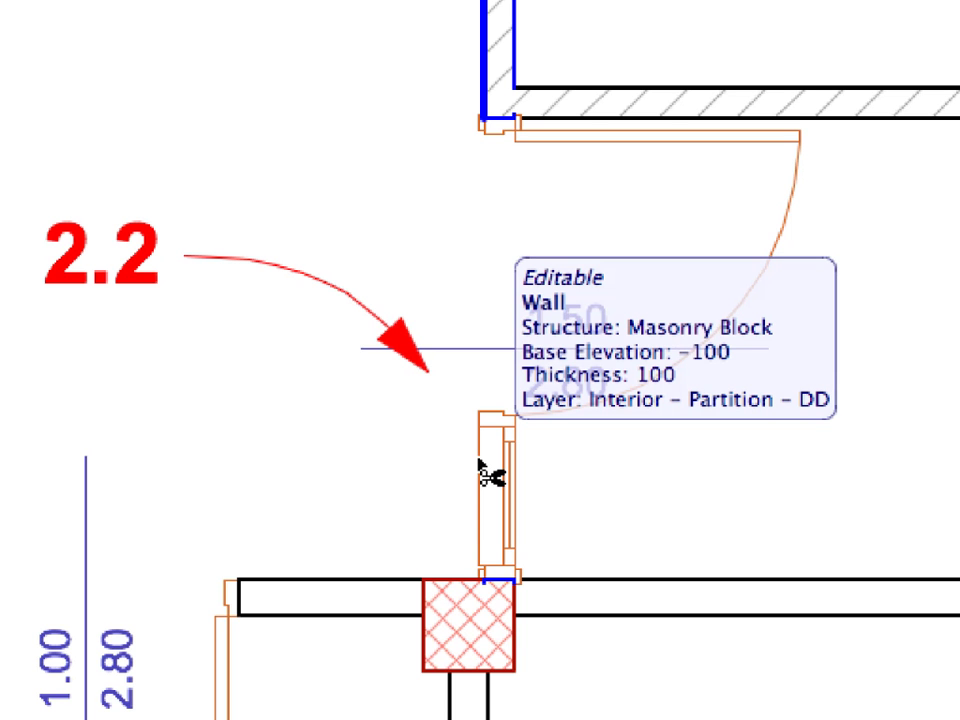
pyautogui.click(480, 463)
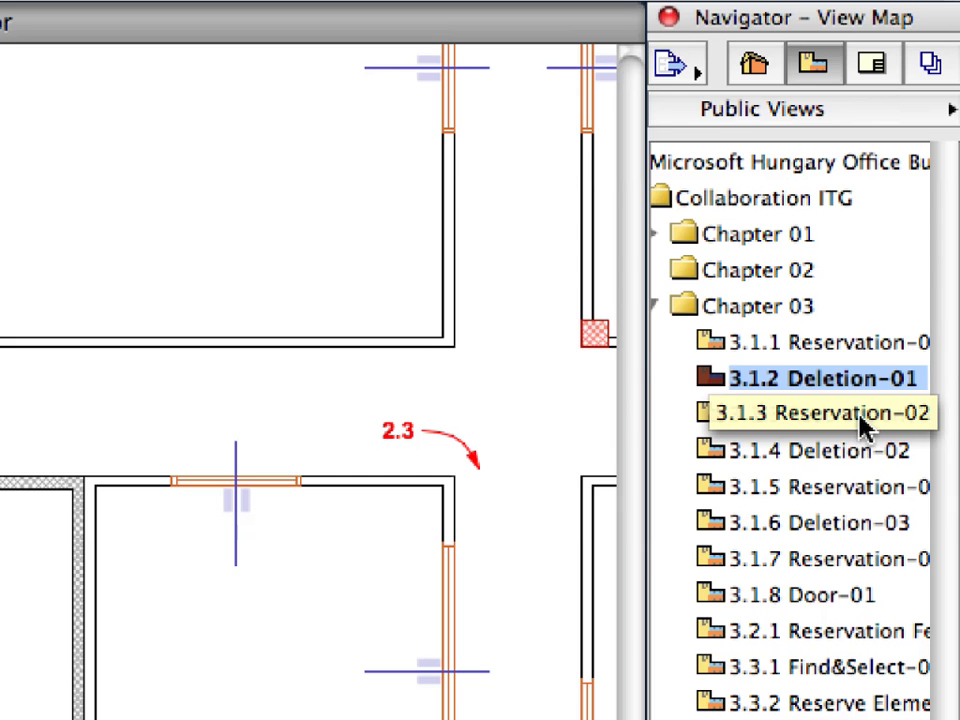
# Open view 3.1.3 Reservation-02 and select the First Floor walls at markers 1.1 and 1.2.
pyautogui.doubleClick(896, 424)
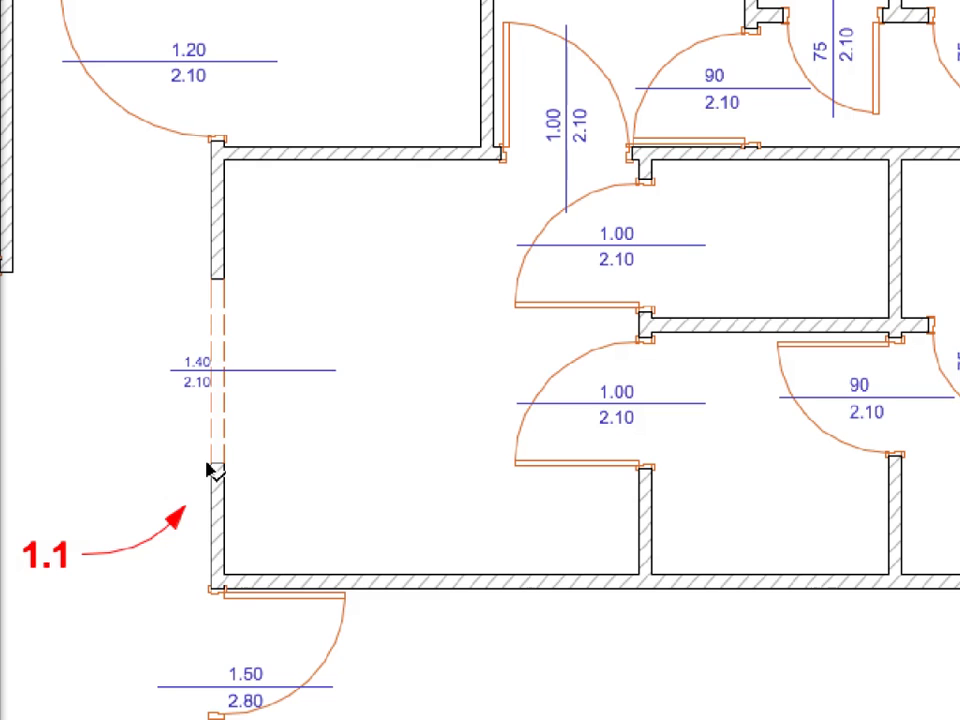
pyautogui.click(273, 430)
pyautogui.moveTo(218, 484)
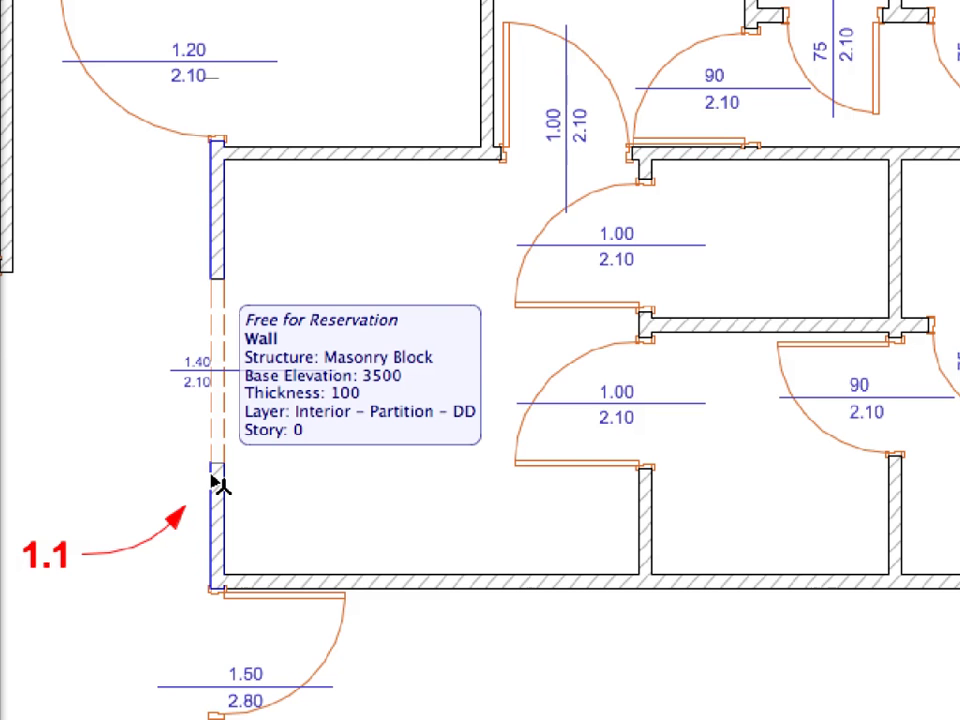
pyautogui.click(218, 484)
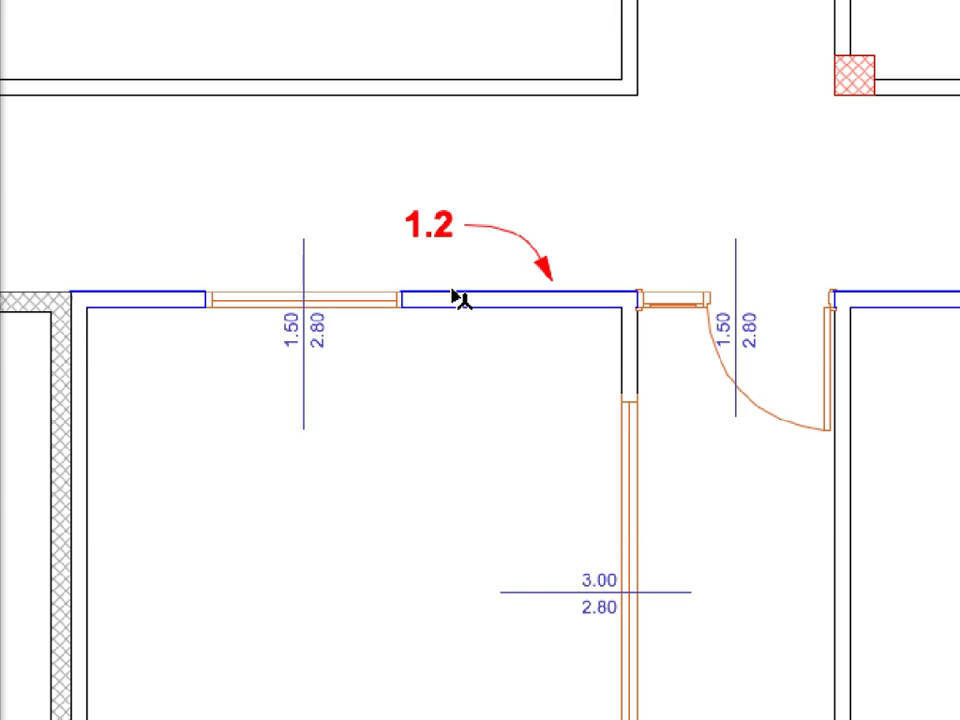
pyautogui.click(456, 296)
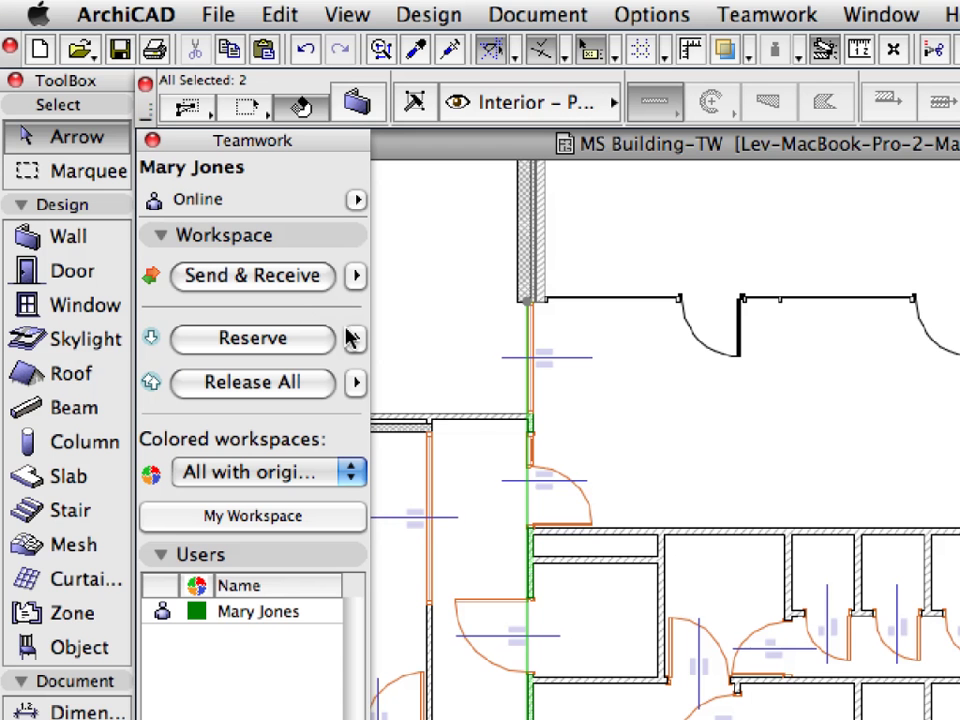
# Apply Reserve Selected Elements to walls 1.1 and 1.2, then deselect them.
pyautogui.click(187, 178)
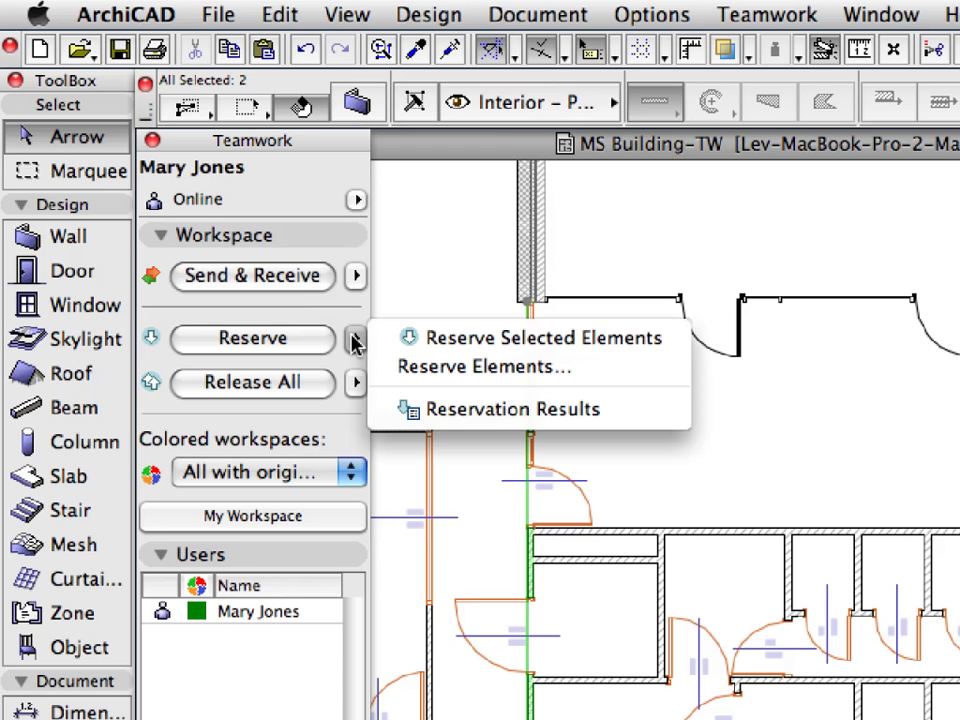
pyautogui.click(678, 345)
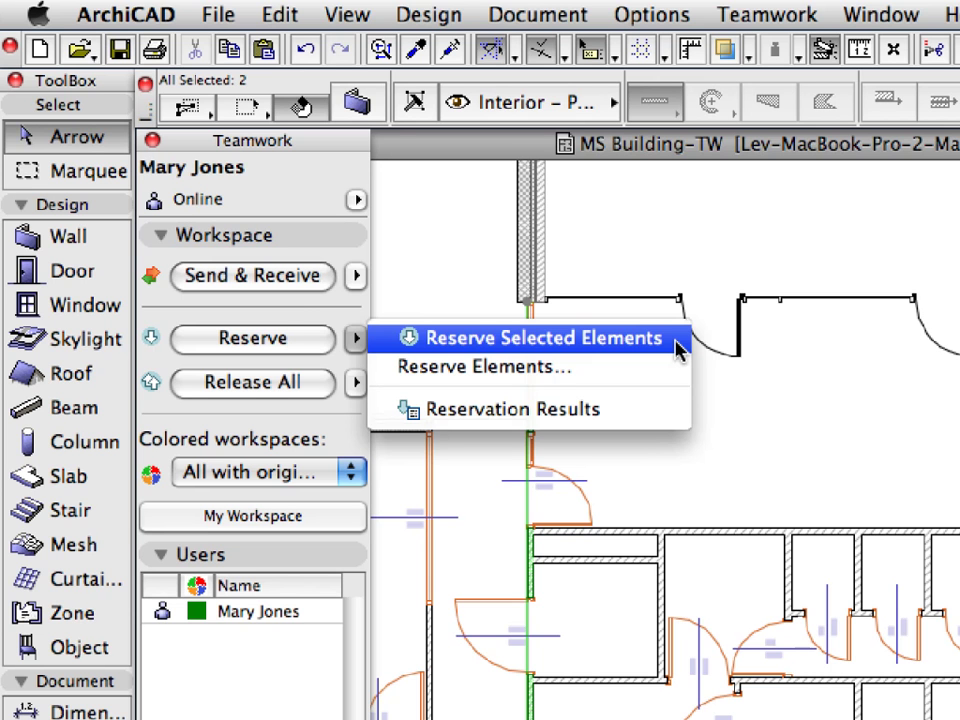
pyautogui.click(678, 345)
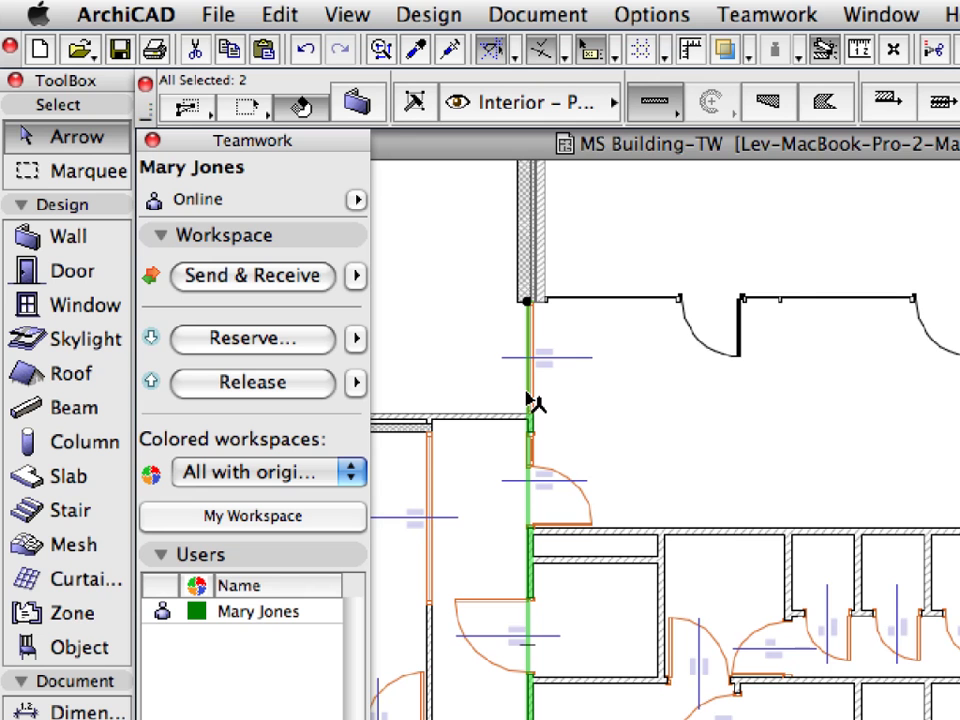
pyautogui.moveTo(530, 400)
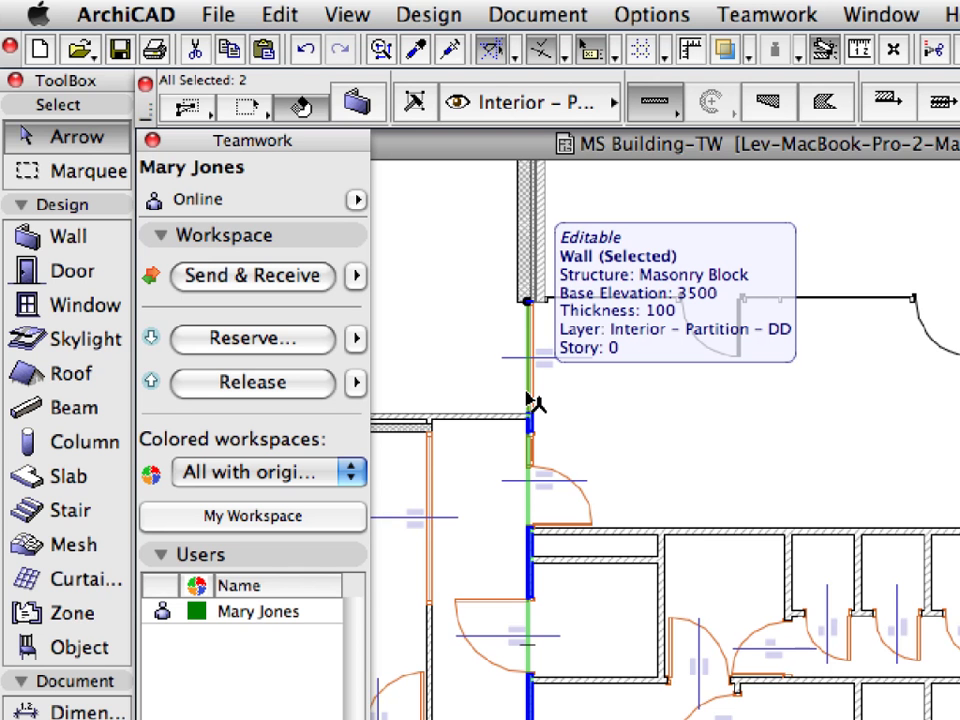
pyautogui.press('Escape')
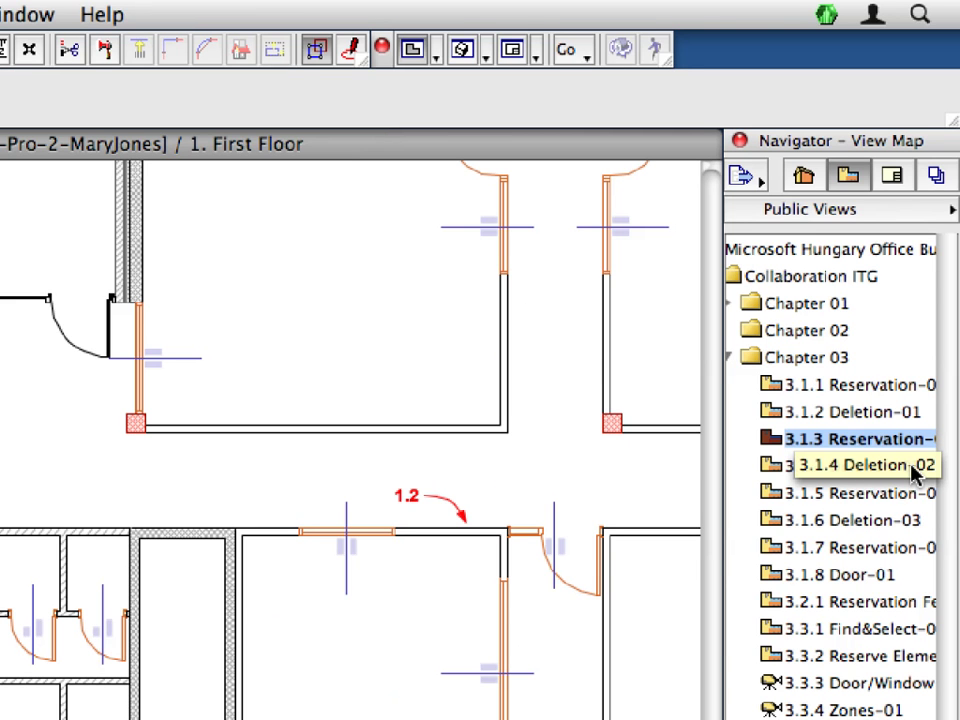
# In view 3.1.4 Deletion-02, trim the wall pieces and doors at markers 2.1, 2.2 and 2.3.
pyautogui.doubleClick(912, 474)
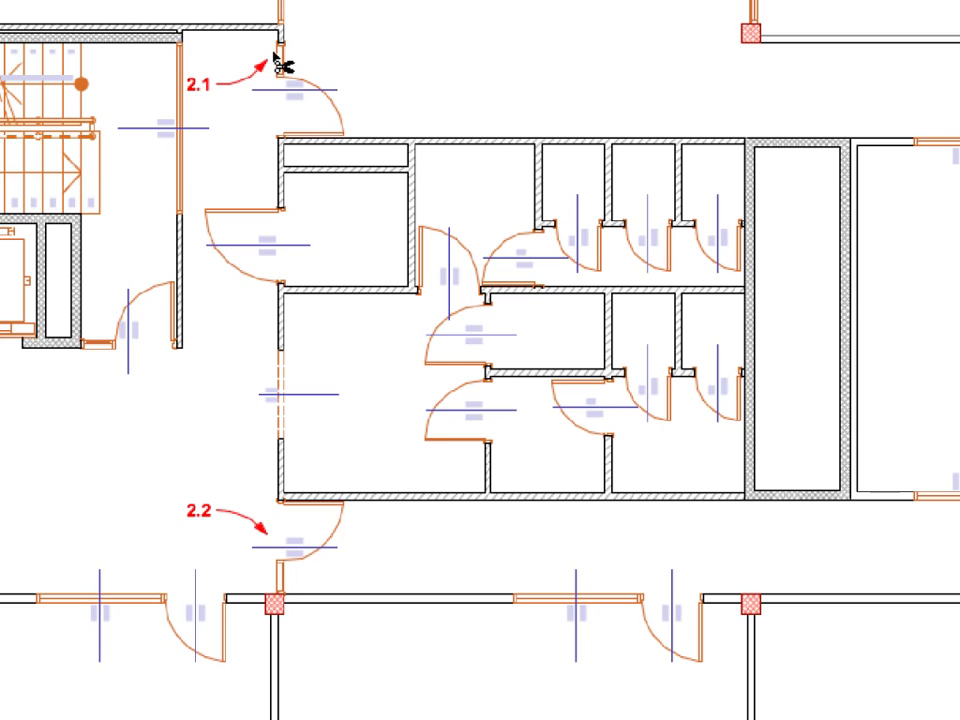
pyautogui.keyDown('ctrl'); pyautogui.click(279, 64); pyautogui.keyUp('ctrl')
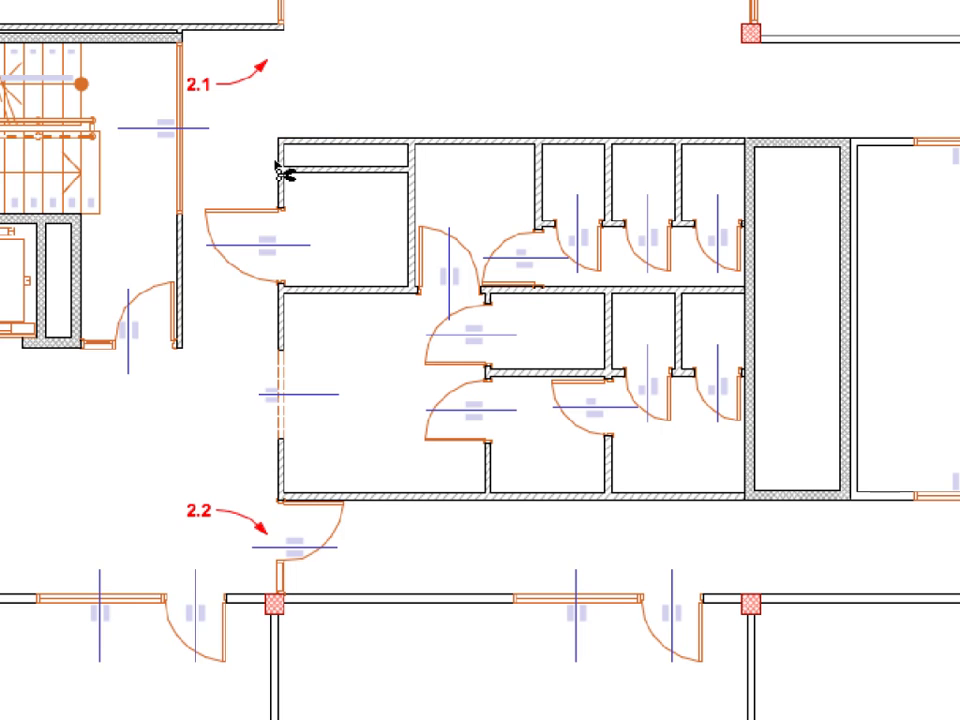
pyautogui.keyDown('ctrl'); pyautogui.click(283, 579); pyautogui.keyUp('ctrl')
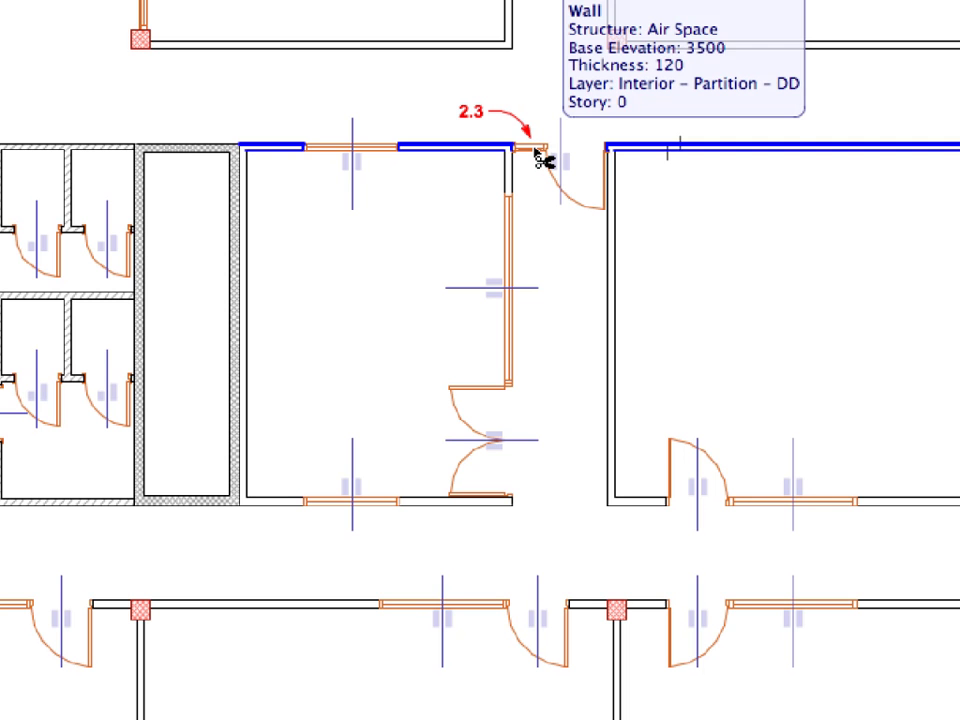
pyautogui.keyDown('ctrl'); pyautogui.click(541, 160); pyautogui.keyUp('ctrl')
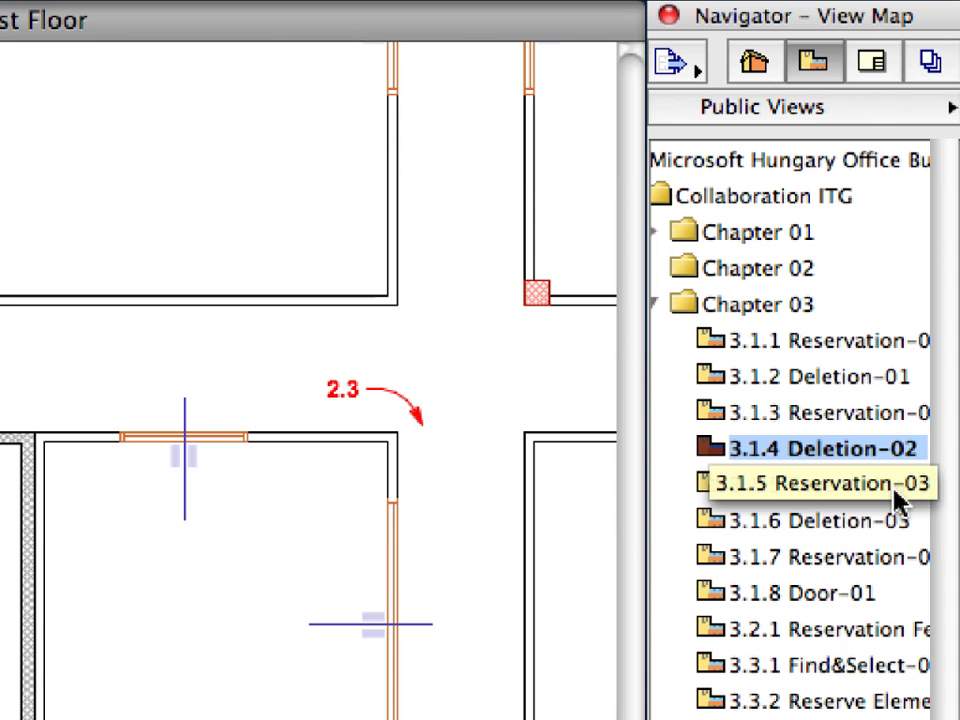
# In view 3.1.5 Reservation-03, reserve the walls at markers 1.1 and 1.2 for editing.
pyautogui.doubleClick(896, 498)
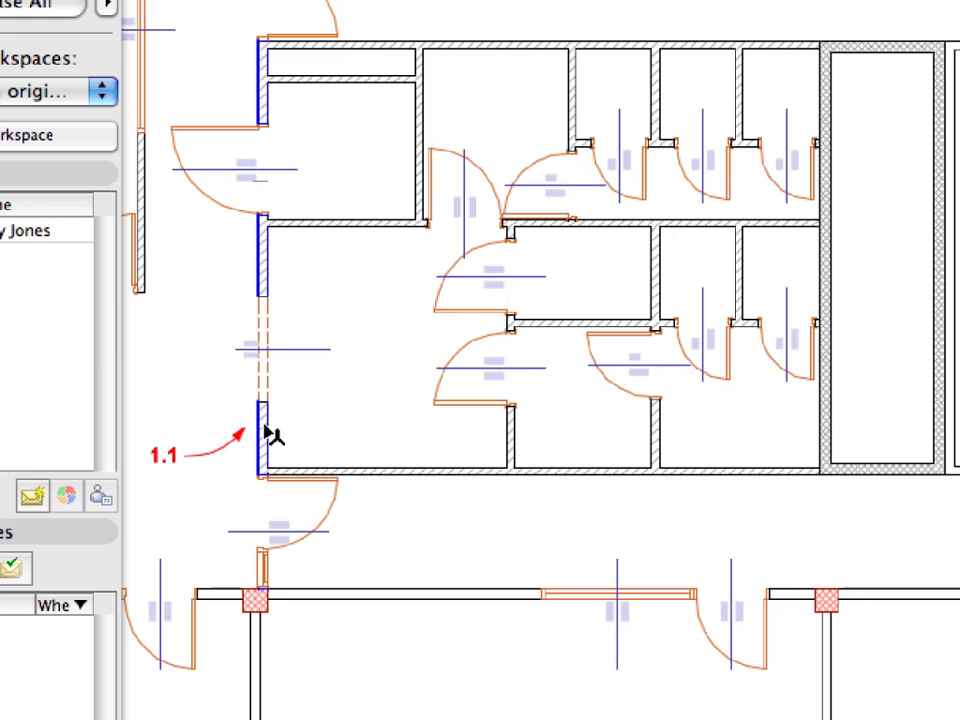
pyautogui.click(272, 434)
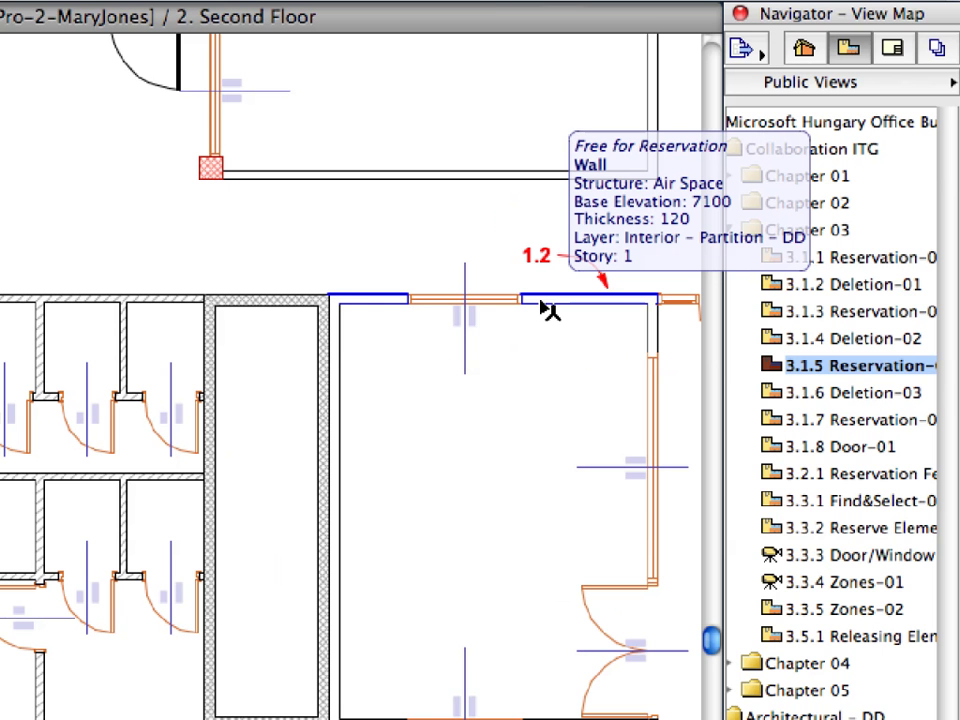
pyautogui.click(548, 310)
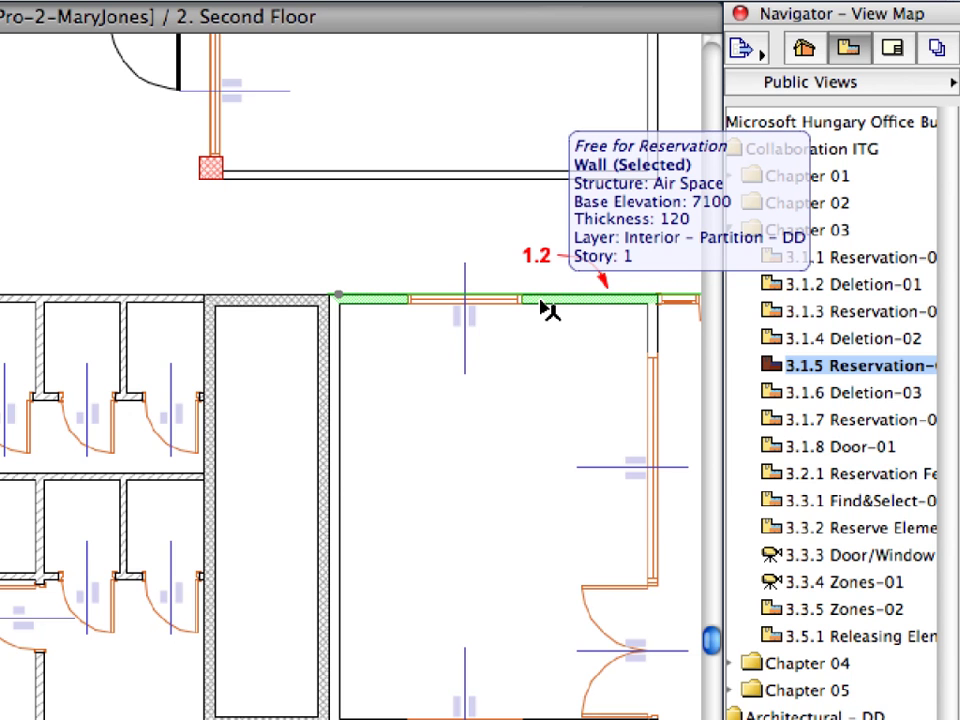
pyautogui.rightClick(63, 100)
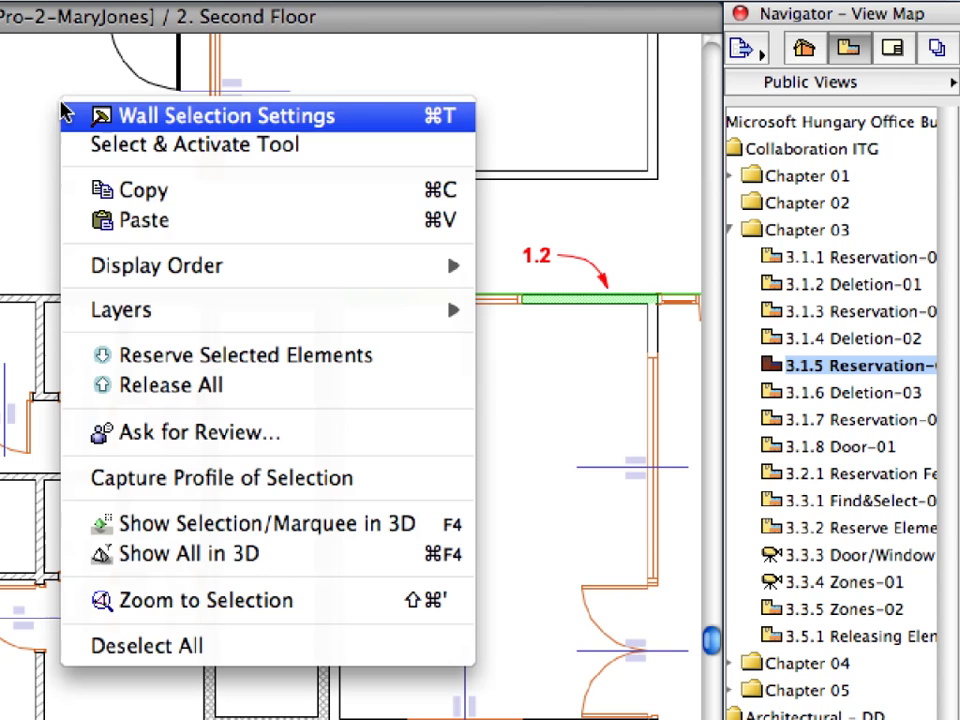
pyautogui.click(415, 357)
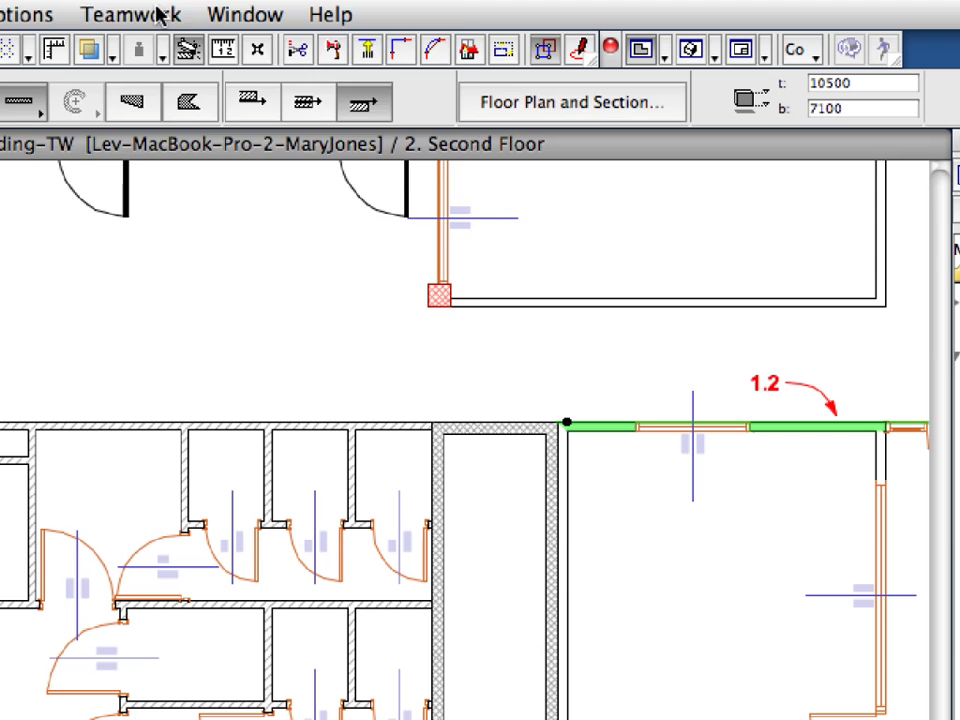
pyautogui.click(158, 12)
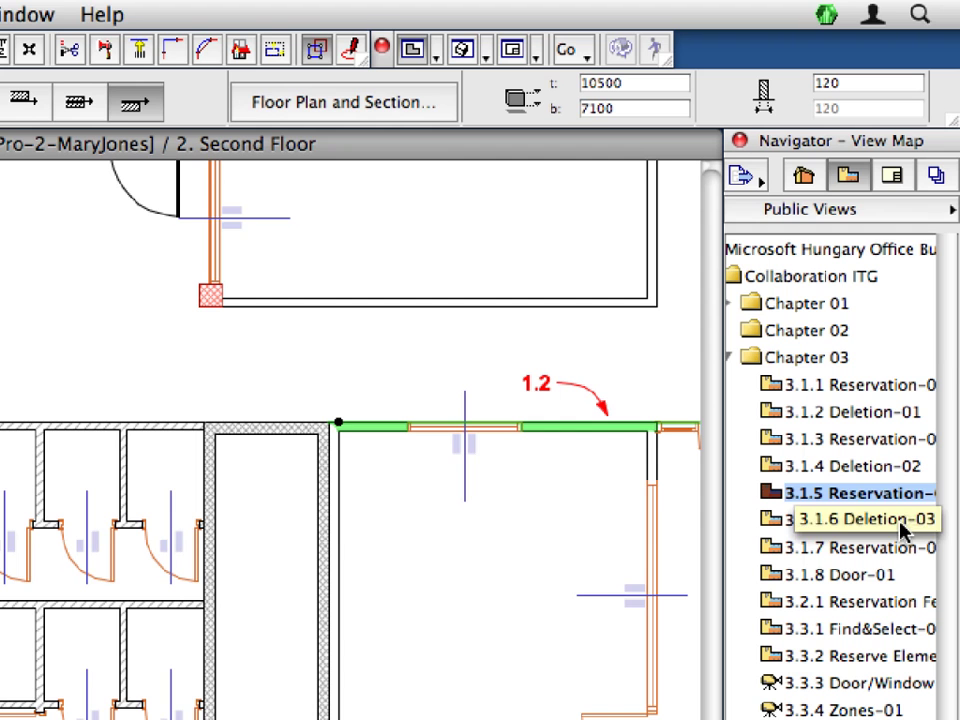
# In view 3.1.6 Deletion-03, trim the wall piece and door at marker 2.1.
pyautogui.doubleClick(902, 526)
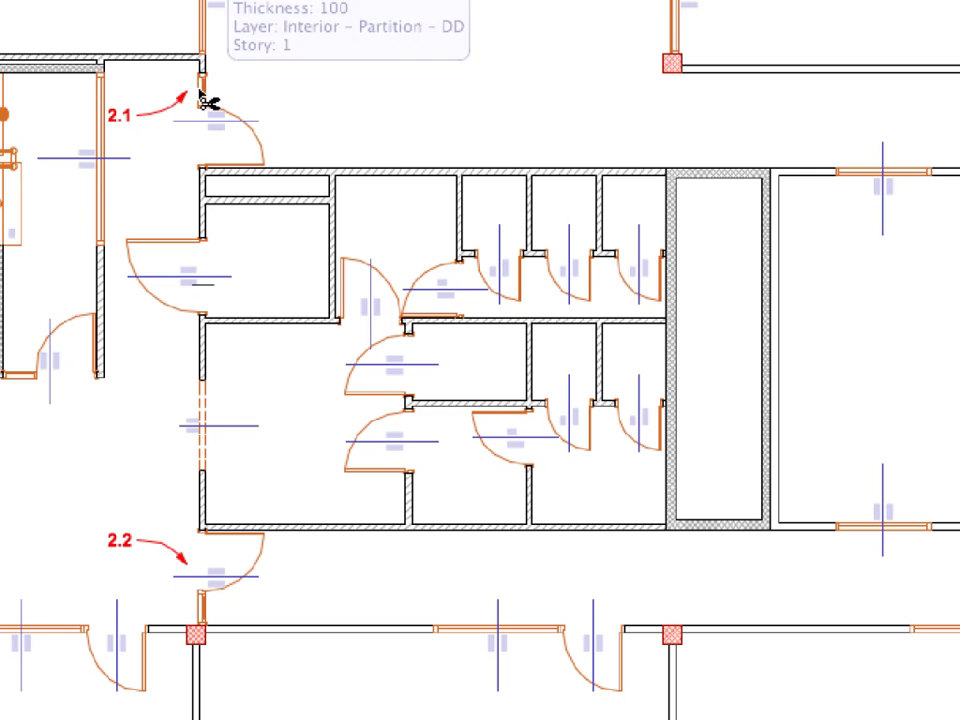
pyautogui.keyDown('ctrl'); pyautogui.click(201, 96); pyautogui.keyUp('ctrl')
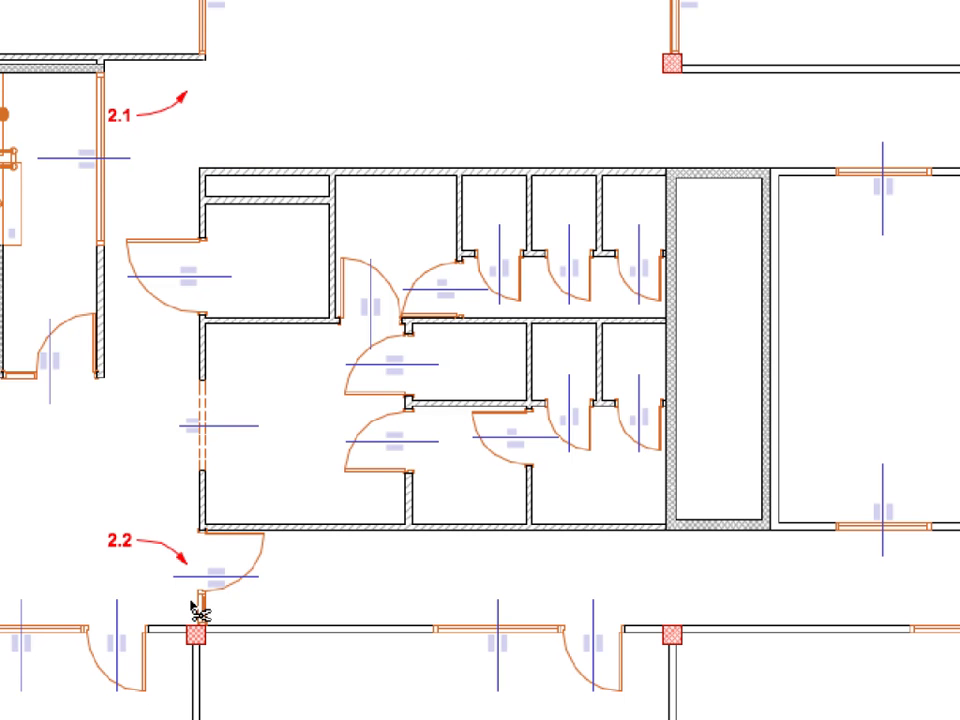